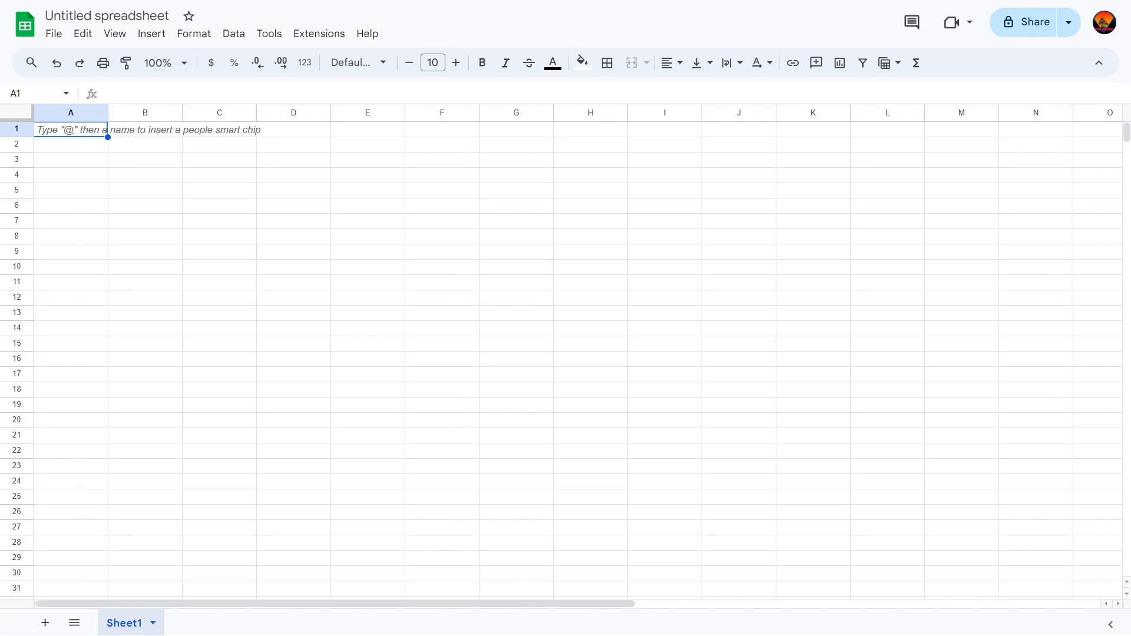
Fill A1 through A4 with four sample first names, and enter "I don't know you" in A5.
text(John)
key(Return)
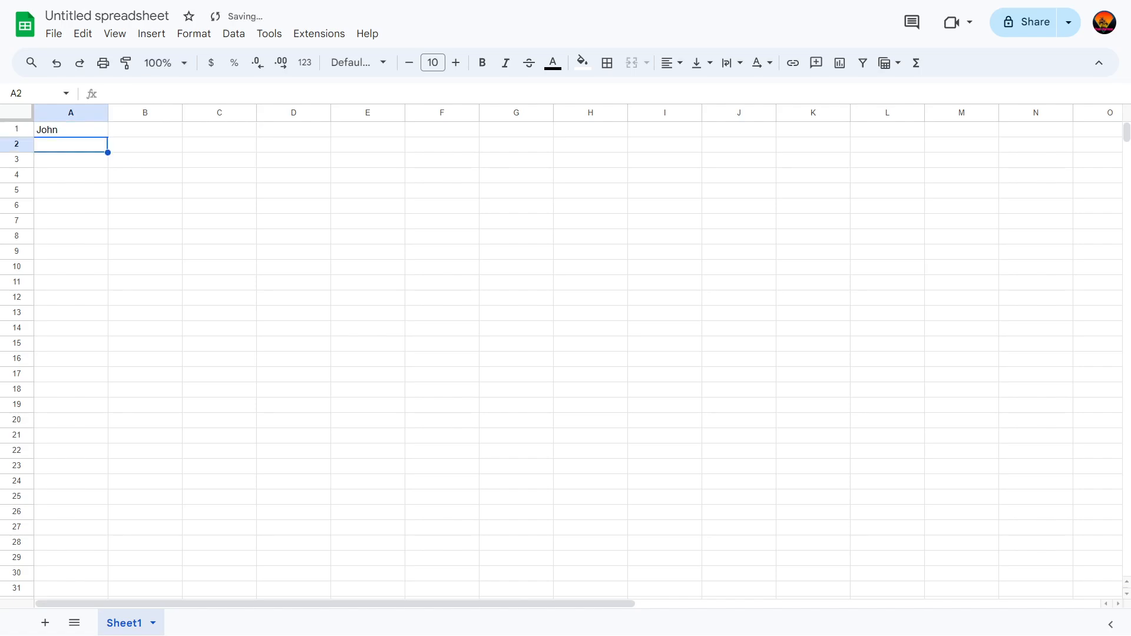
text(Bridg)
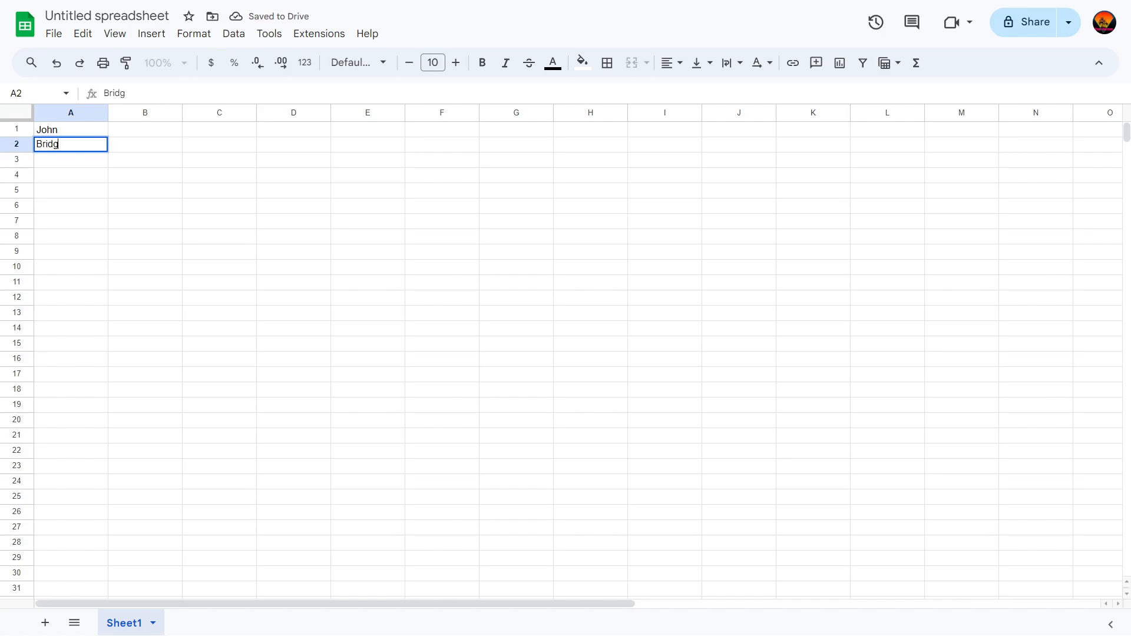
text(ette)
key(Return)
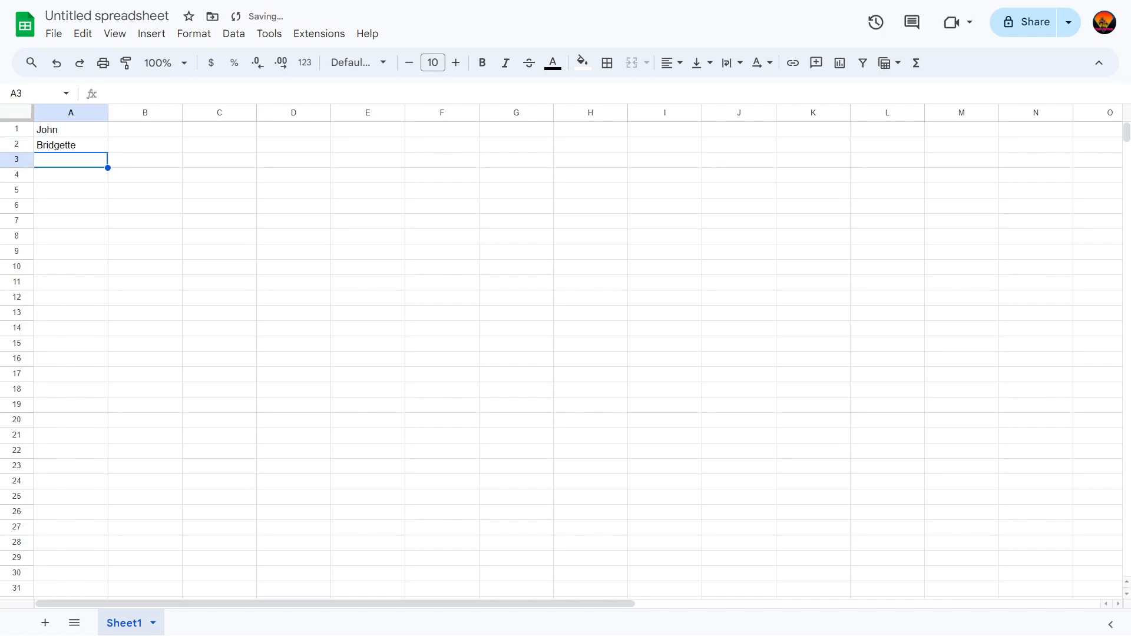
text(Beth)
key(Return)
text(James)
key(Return)
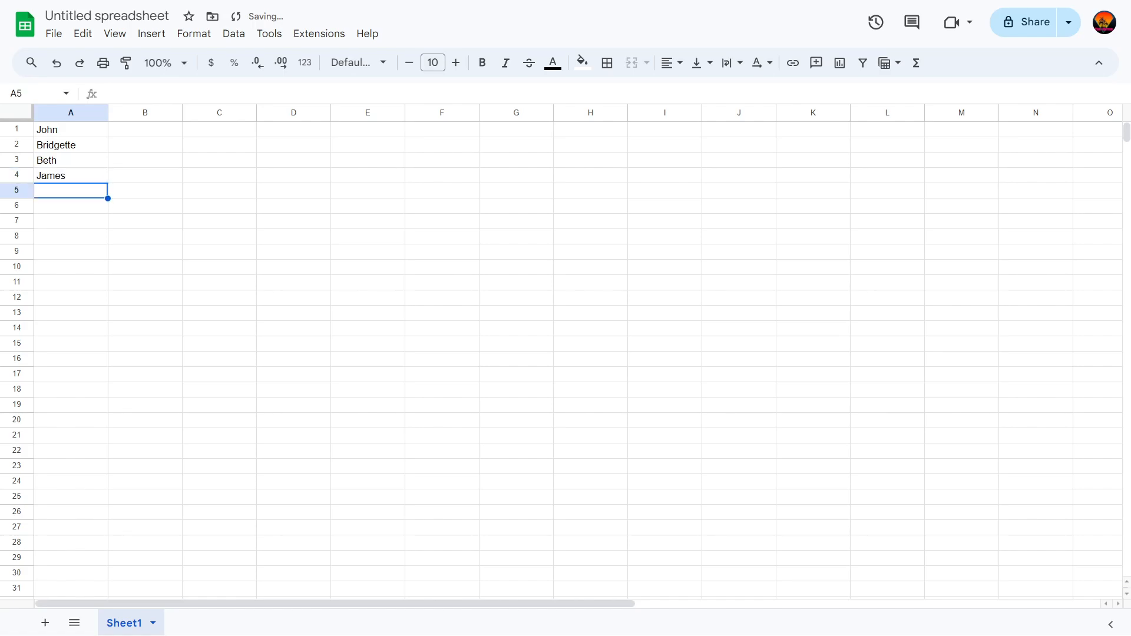
text(I don't )
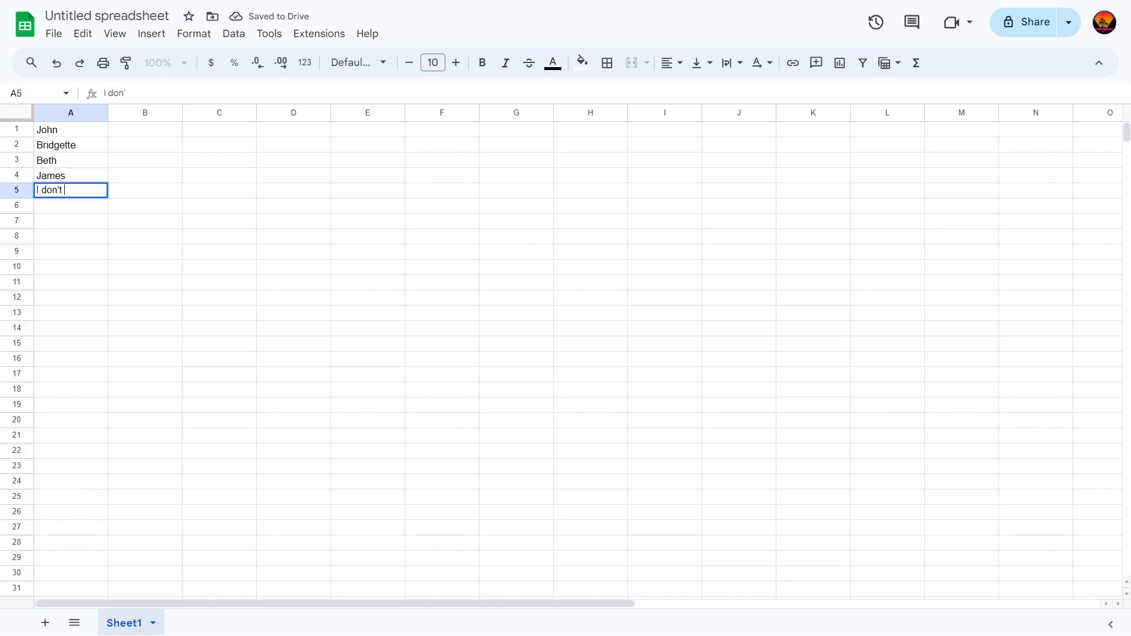
text(know you)
key(Return)
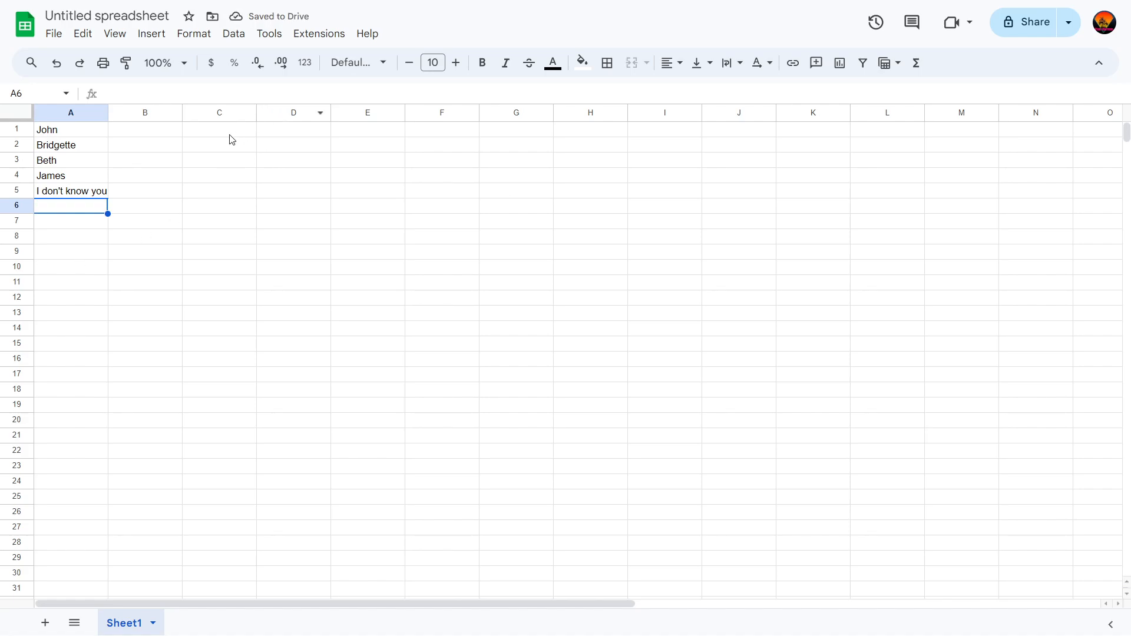
Fill C1 through C5 with the placeholder strings dfgs, sfdg, gsdfh, sfgjfdgj and dghjfghj.
click(202, 135)
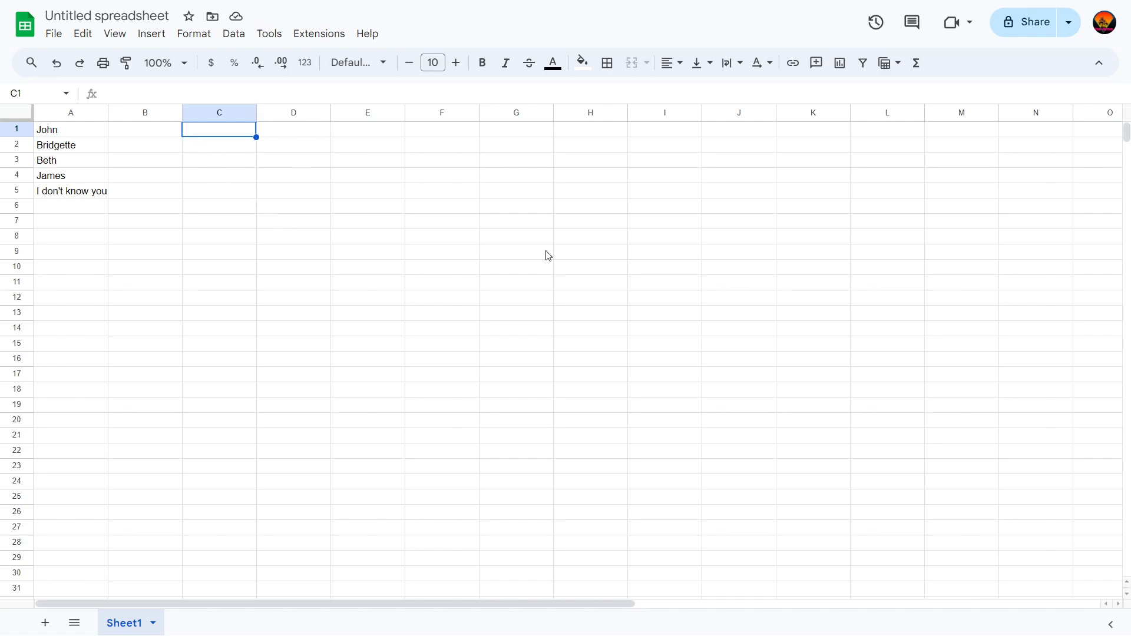
text(dfgs)
key(Return)
text(sfdg)
key(Return)
text(gsdfh)
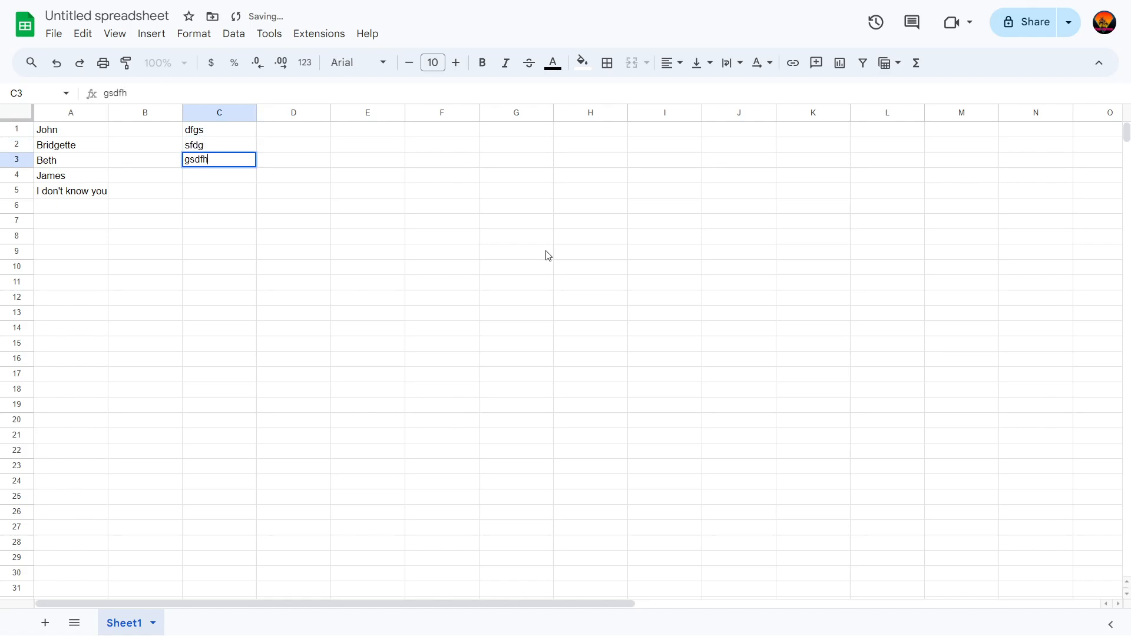
key(Return)
text(sfgjfdgj)
key(Return)
text(dghjfghj)
key(Tab)
Set the entries in C1 through C5 to Cat, Dog, Sheep, Bird and Dog.
key(Left)
key(Up)
key(Up)
key(Up)
key(Up)
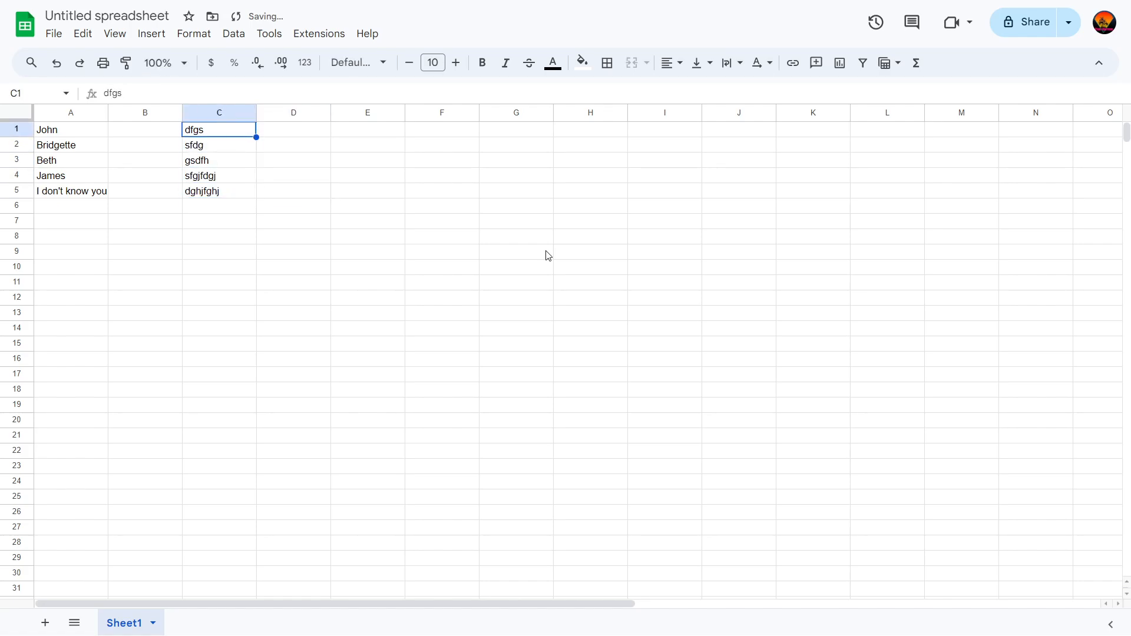
text(Cat)
key(Return)
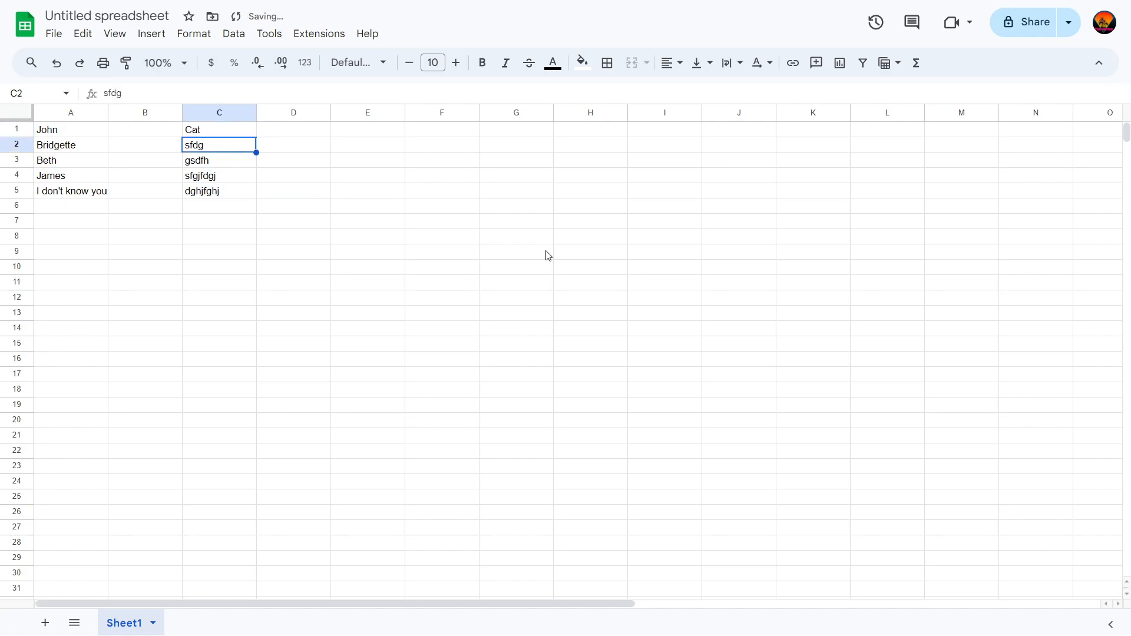
text(Dog)
key(Return)
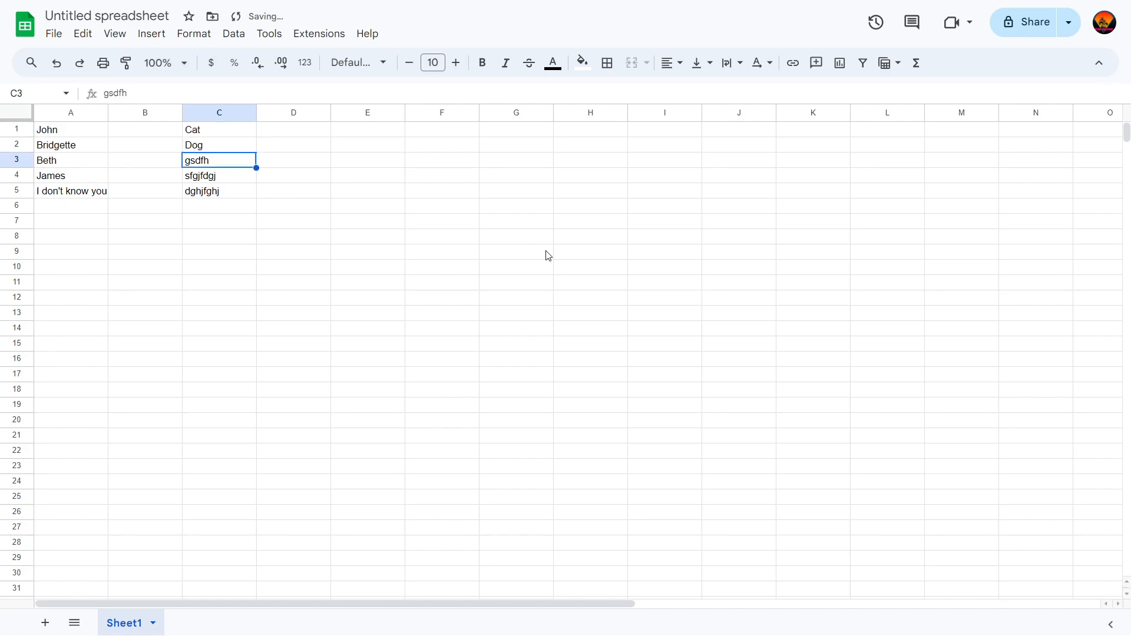
text(Sheep)
key(Return)
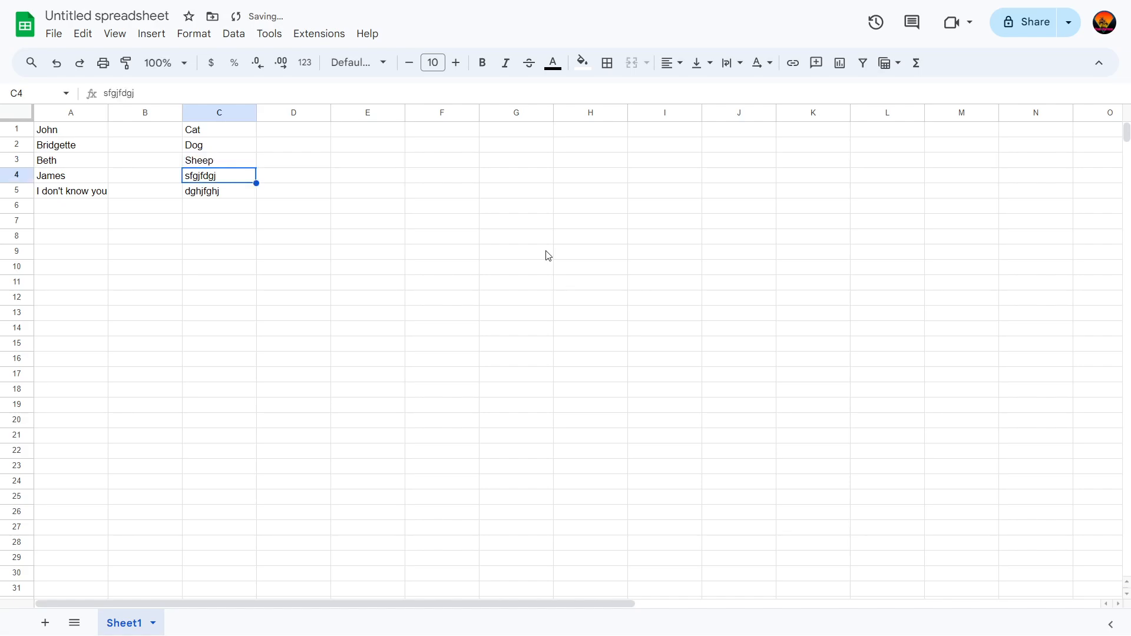
text(Bird)
key(Return)
text(Dog)
key(Return)
key(Right)
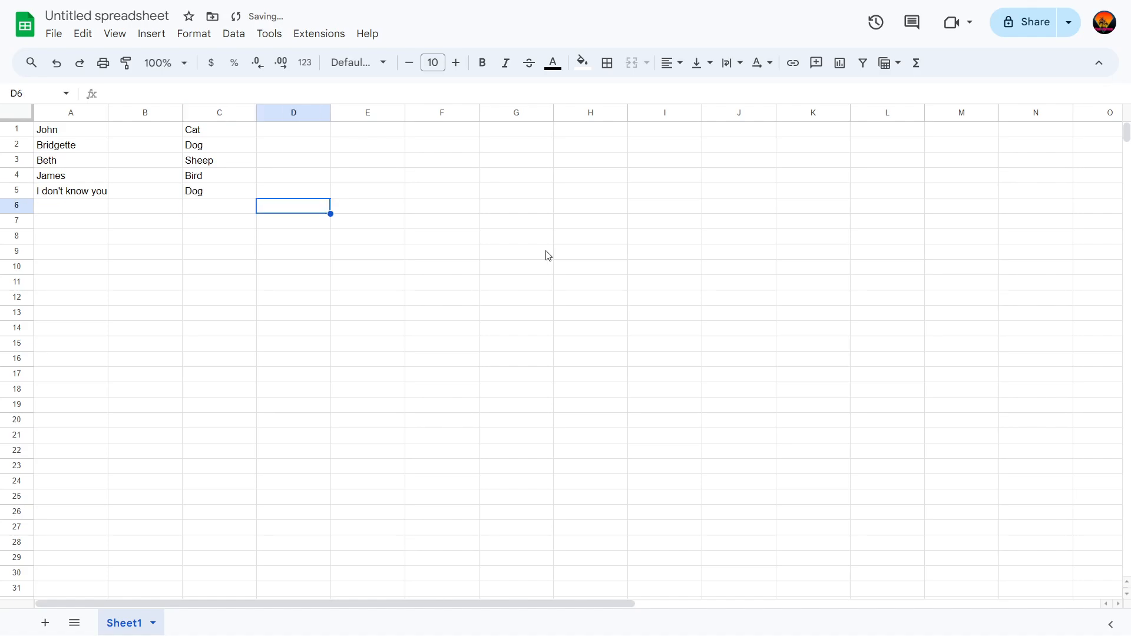
key(Up)
key(Right)
key(Up)
key(Up)
key(Up)
key(Up)
text(4/16)
key(Return)
key(Up)
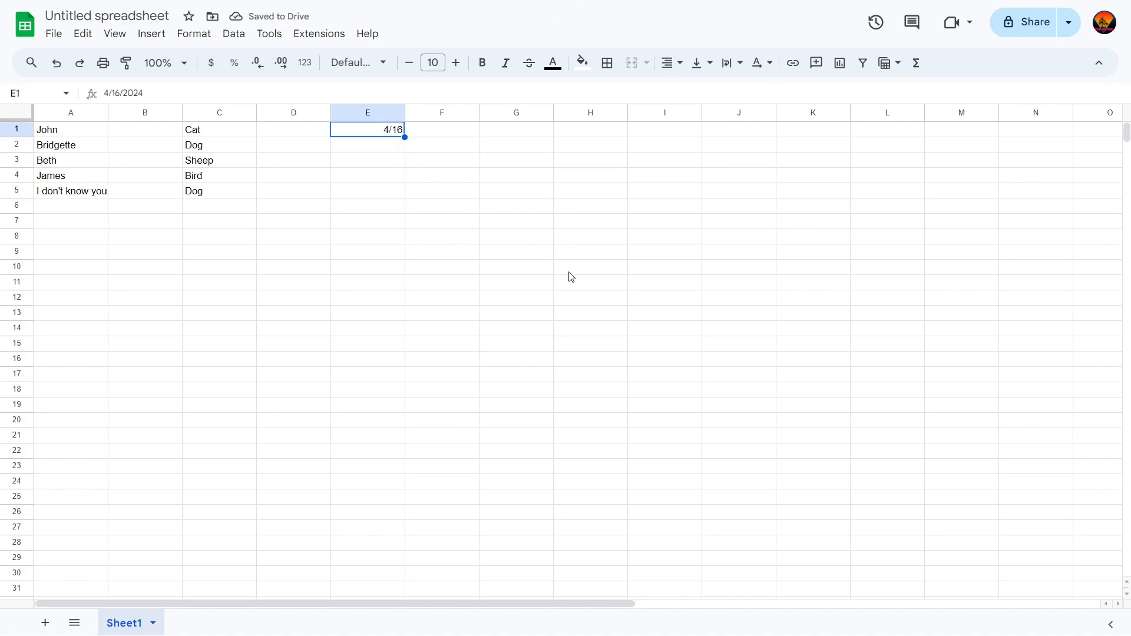
key(Delete)
Enter Green, Blue, Blue, Yellow and Red in cells E1 through E5.
text(Green)
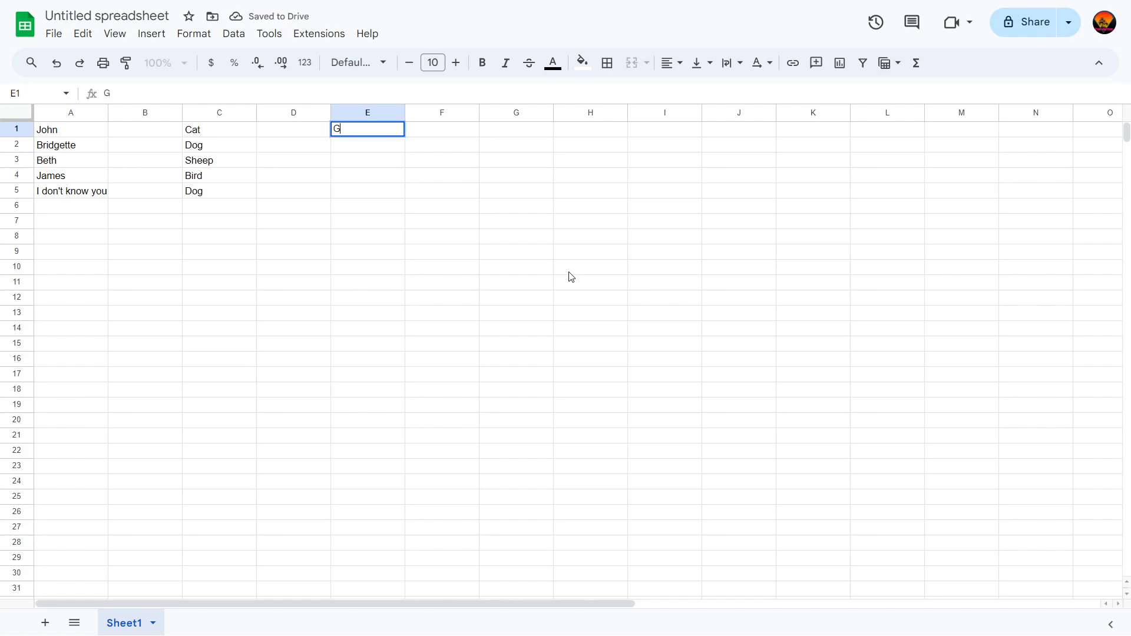
key(Return)
text(Blue)
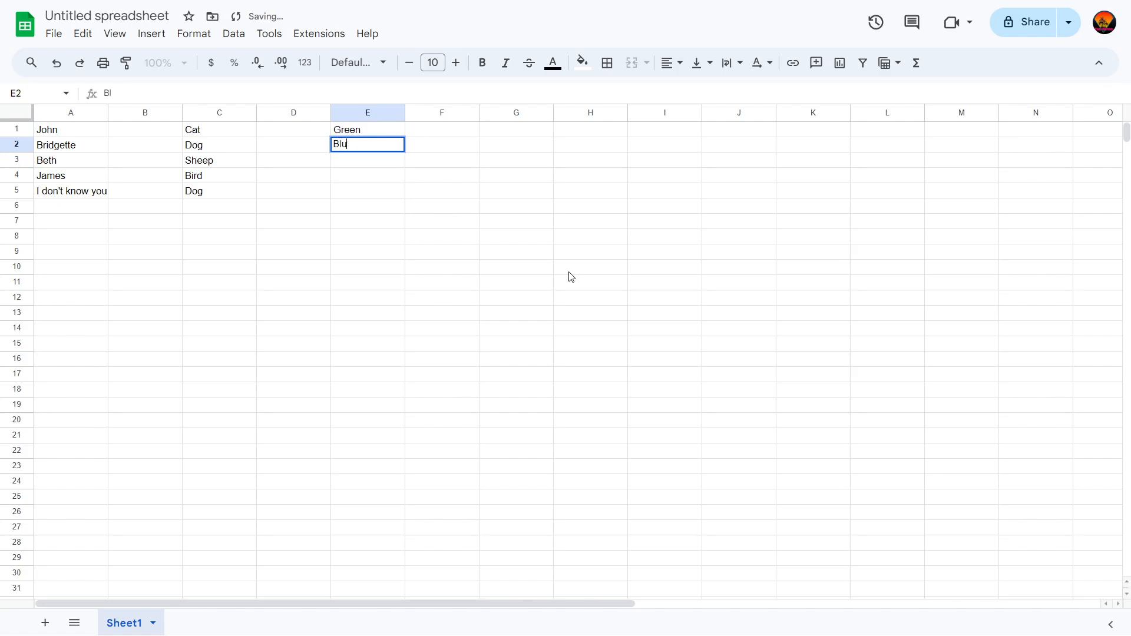
key(Return)
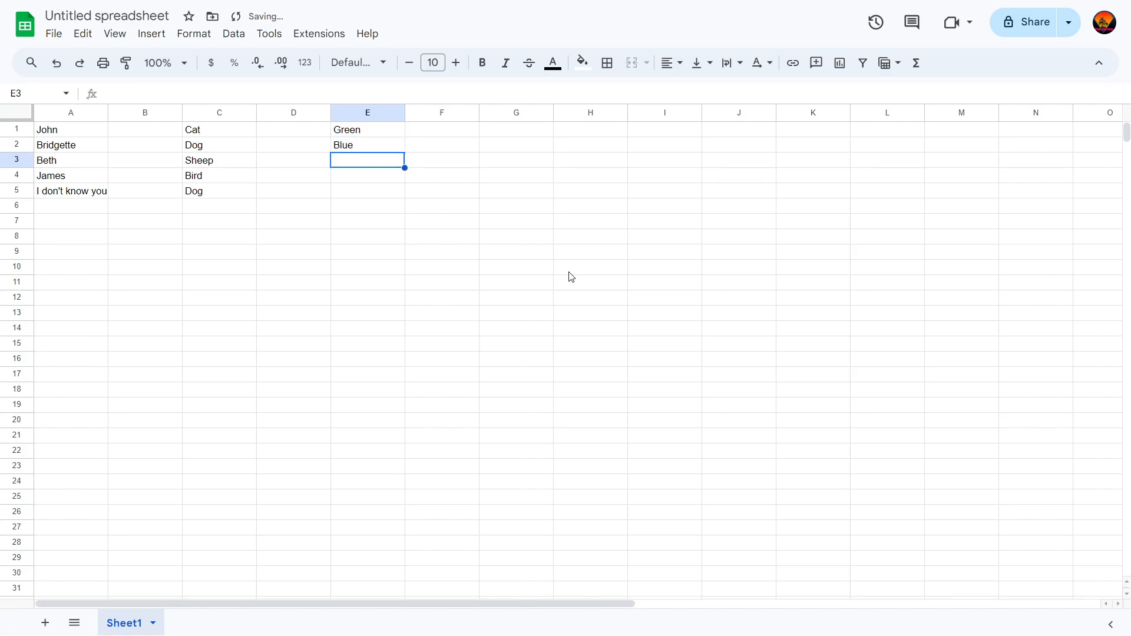
text(Blue)
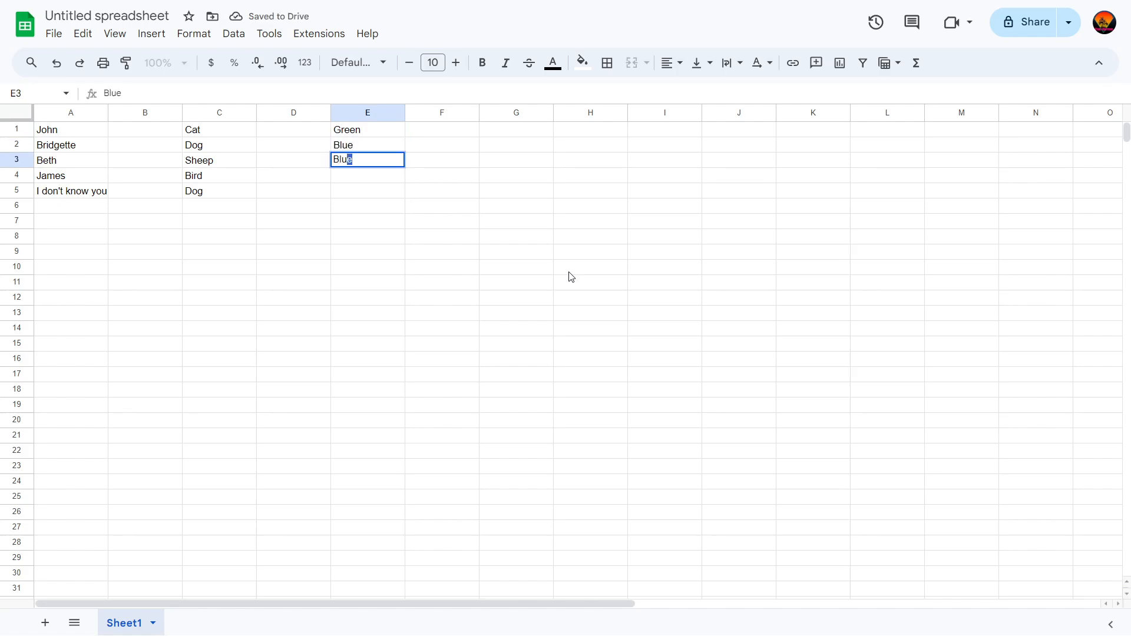
key(Return)
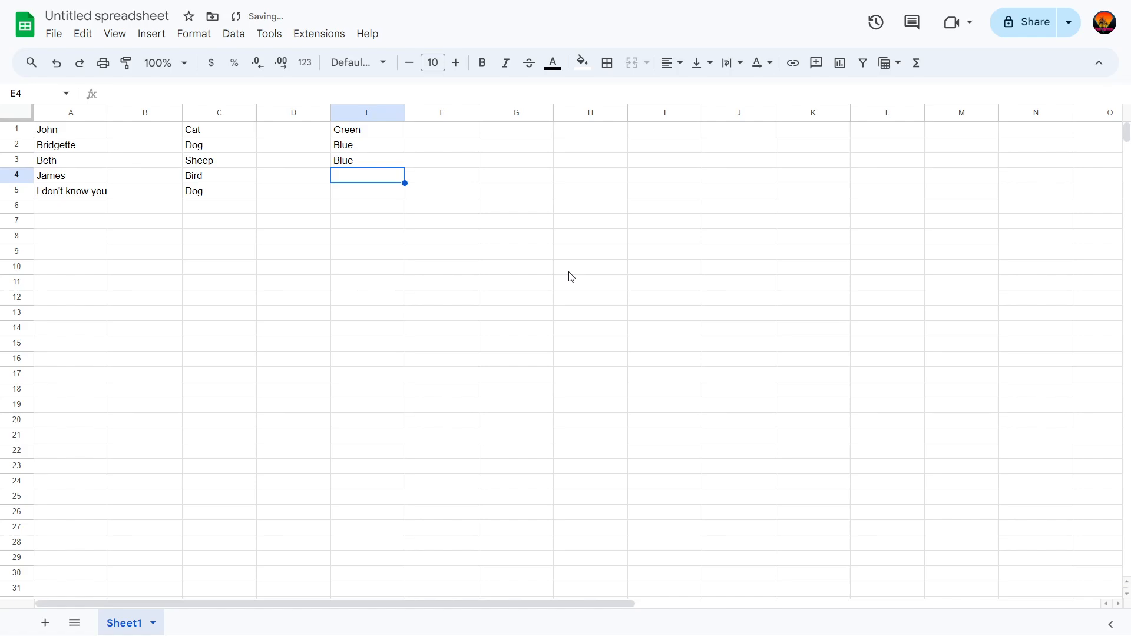
text(Yellow)
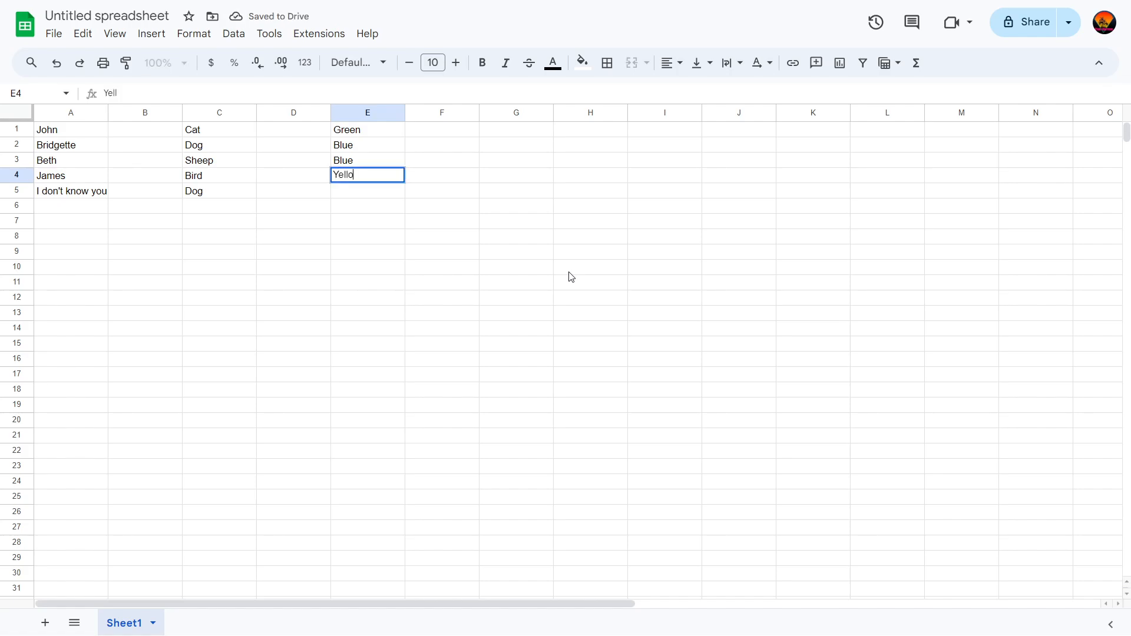
key(Return)
text(Red)
key(Return)
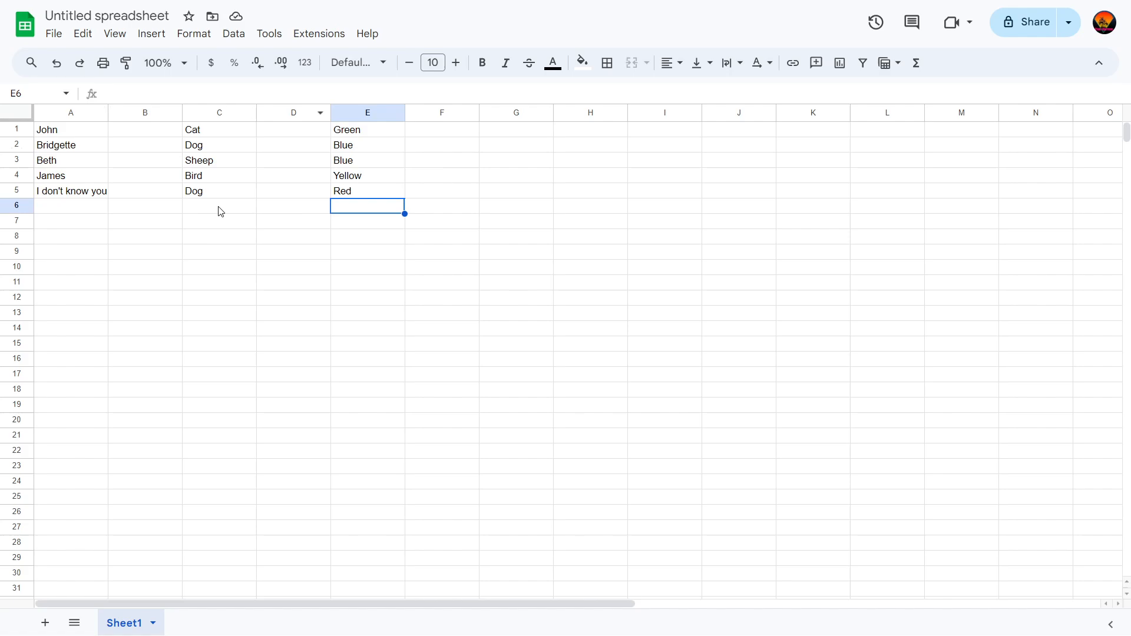
Enlarge the sheet's display zoom to 200%.
scroll(220, 211, down, 1)
scroll(218, 211, up, 1)
click(187, 64)
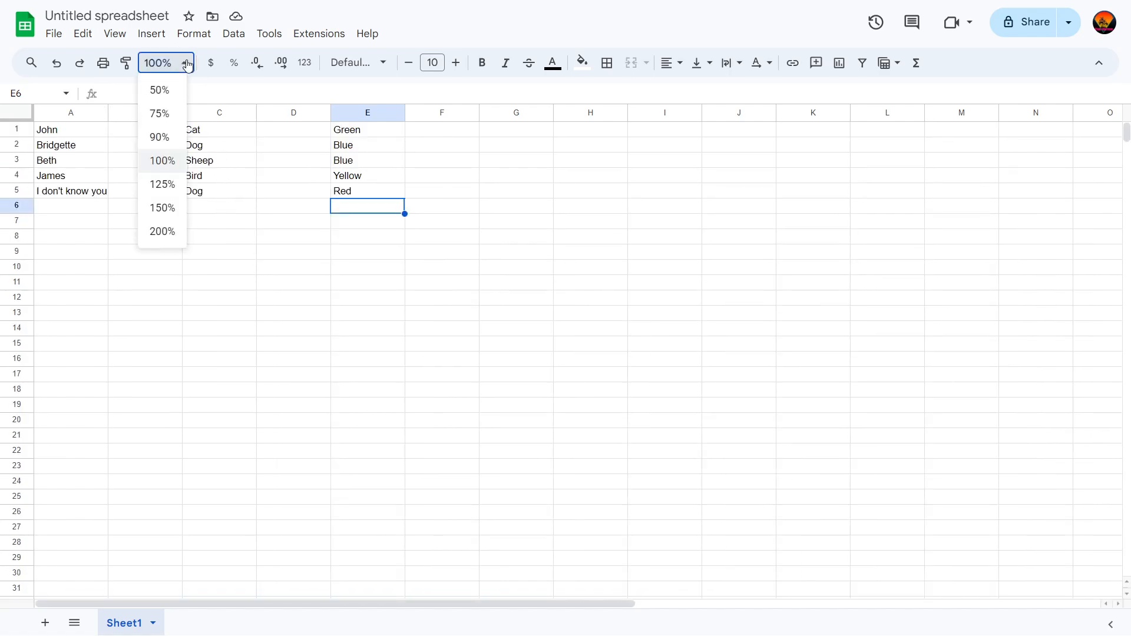
click(162, 208)
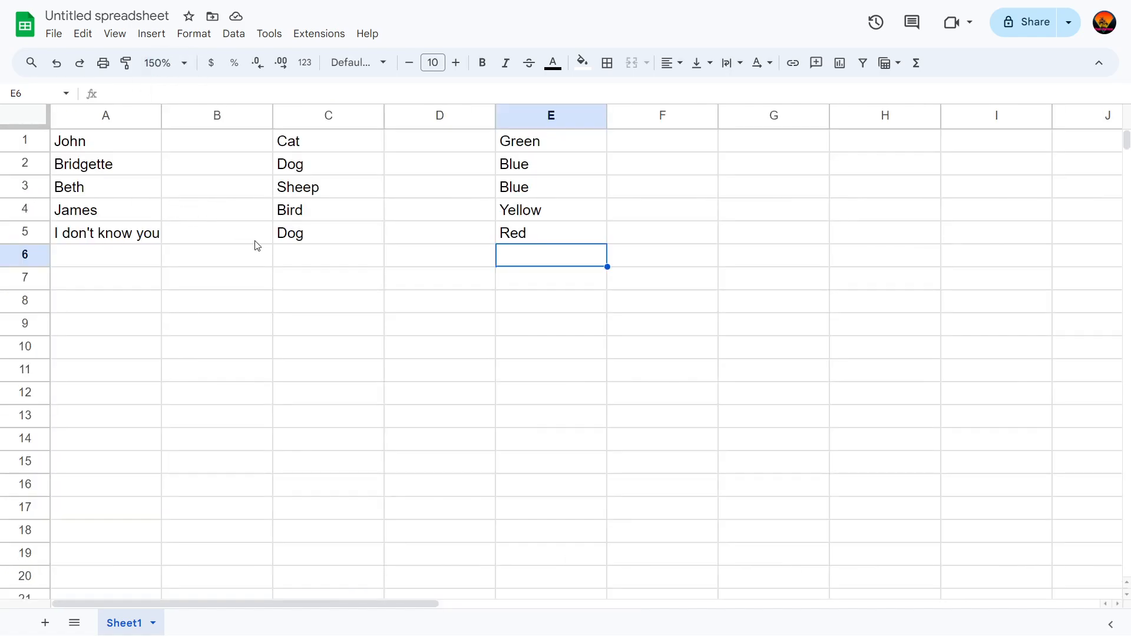
click(168, 64)
click(162, 231)
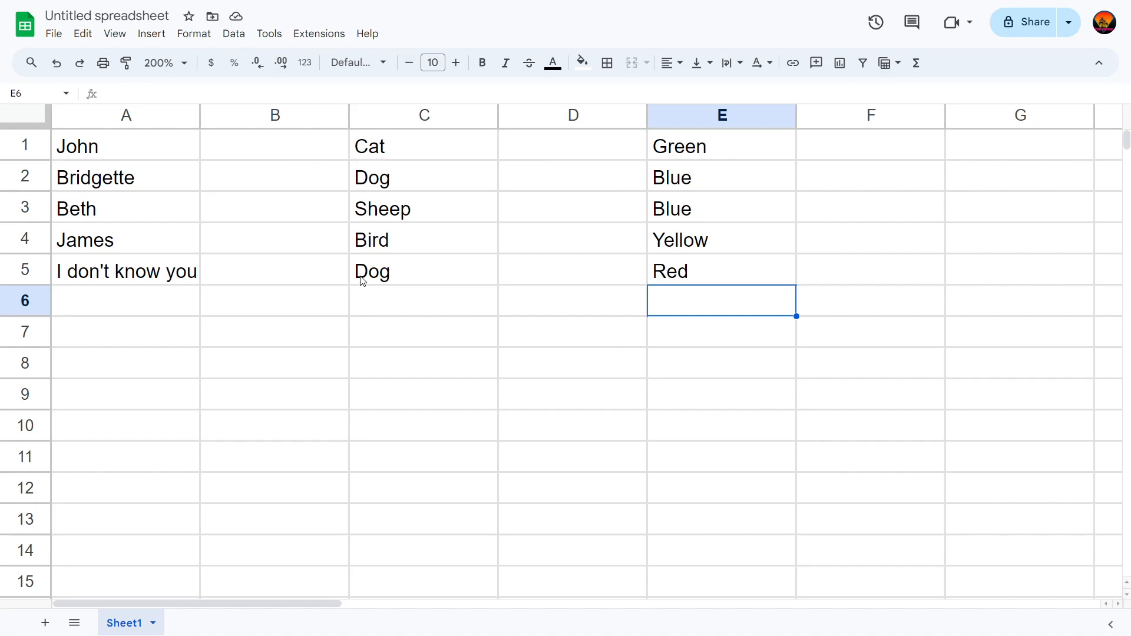
click(139, 158)
click(398, 135)
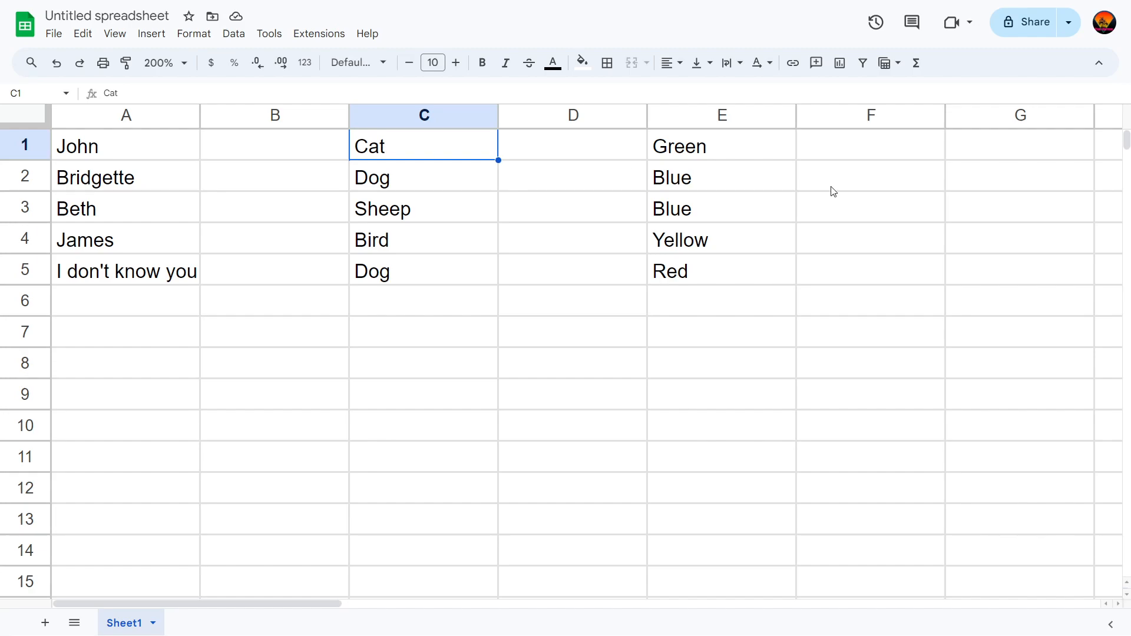
click(737, 143)
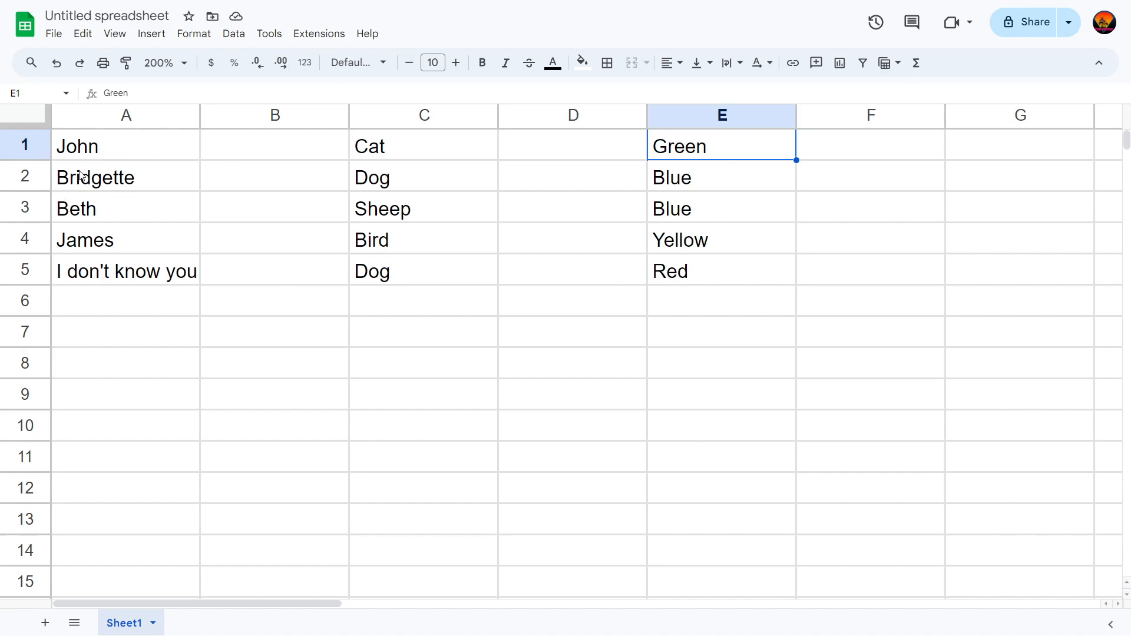
Insert one empty row above row 1 of the data.
right_click(33, 149)
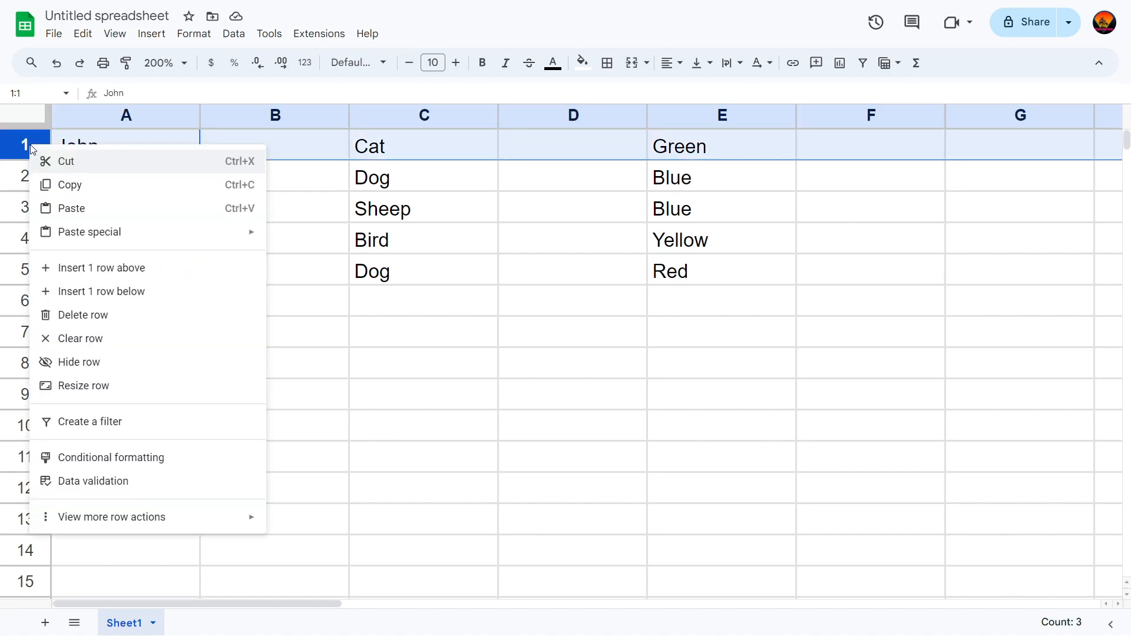
click(111, 265)
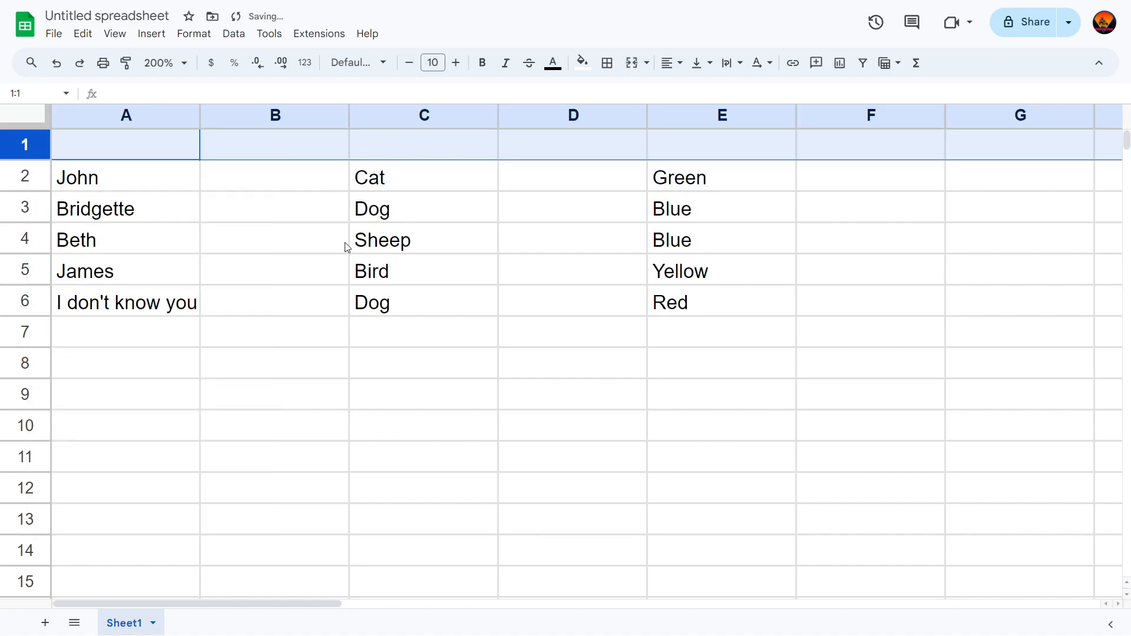
click(301, 245)
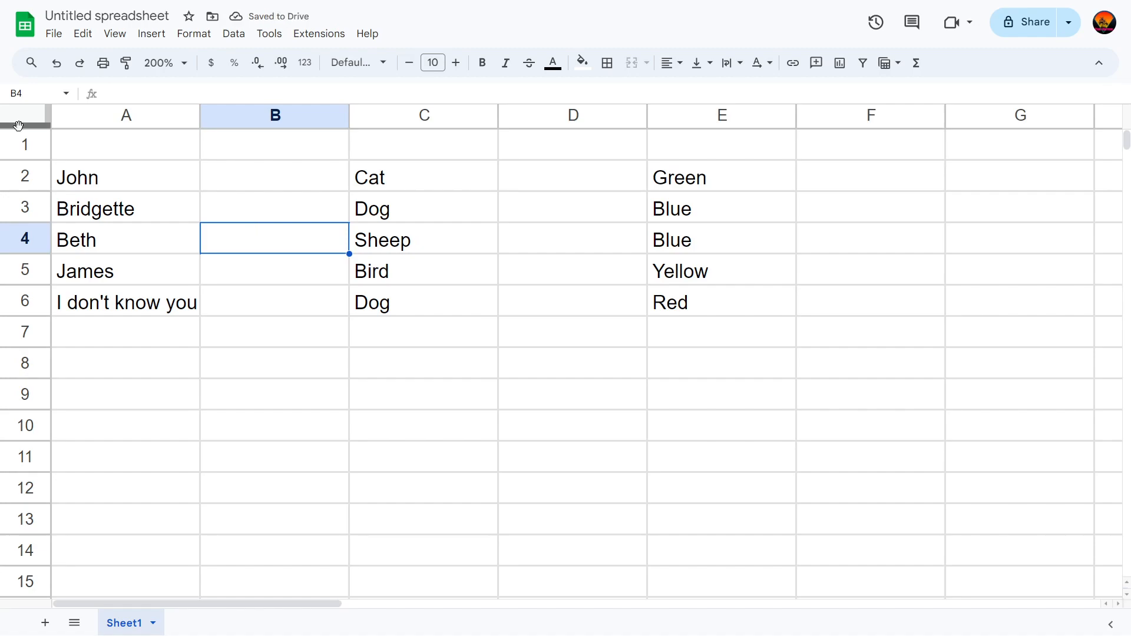
Freeze row 1 and check by scrolling that it stays in view.
drag(23, 125, 27, 160)
scroll(457, 560, down, 5)
scroll(472, 530, up, 4)
scroll(484, 522, down, 6)
scroll(485, 518, up, 6)
scroll(485, 518, up, 3)
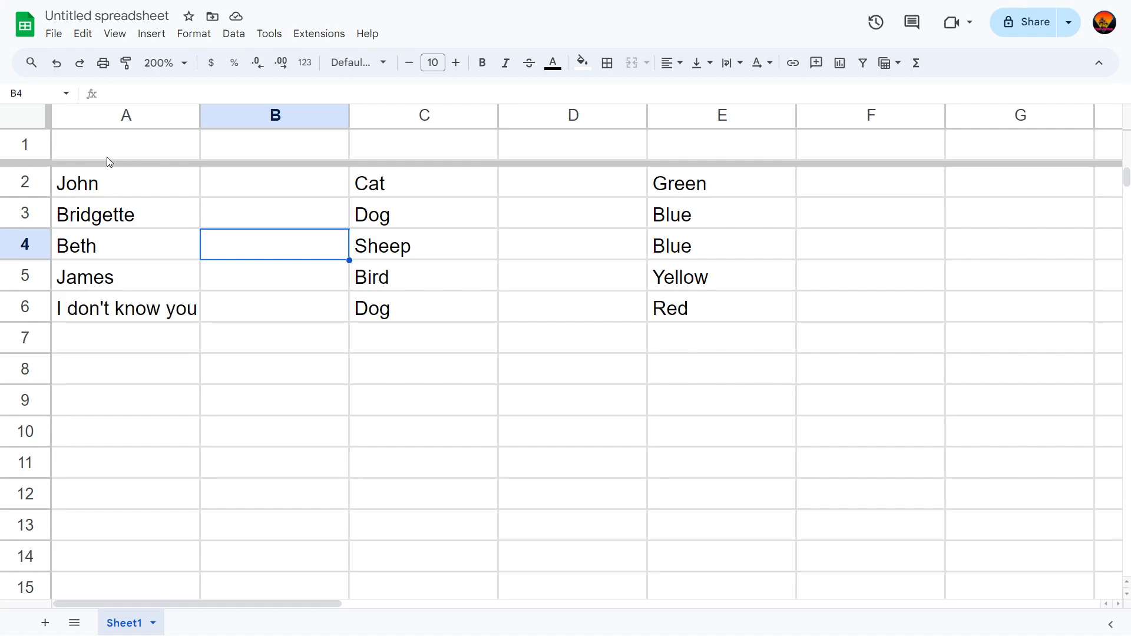
click(236, 186)
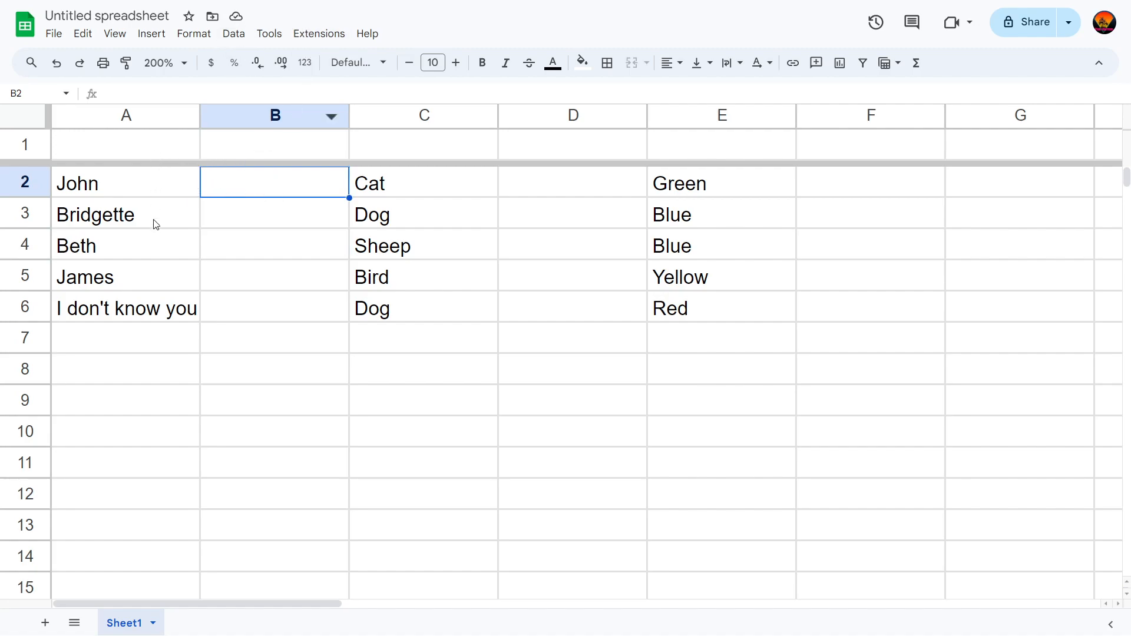
click(117, 121)
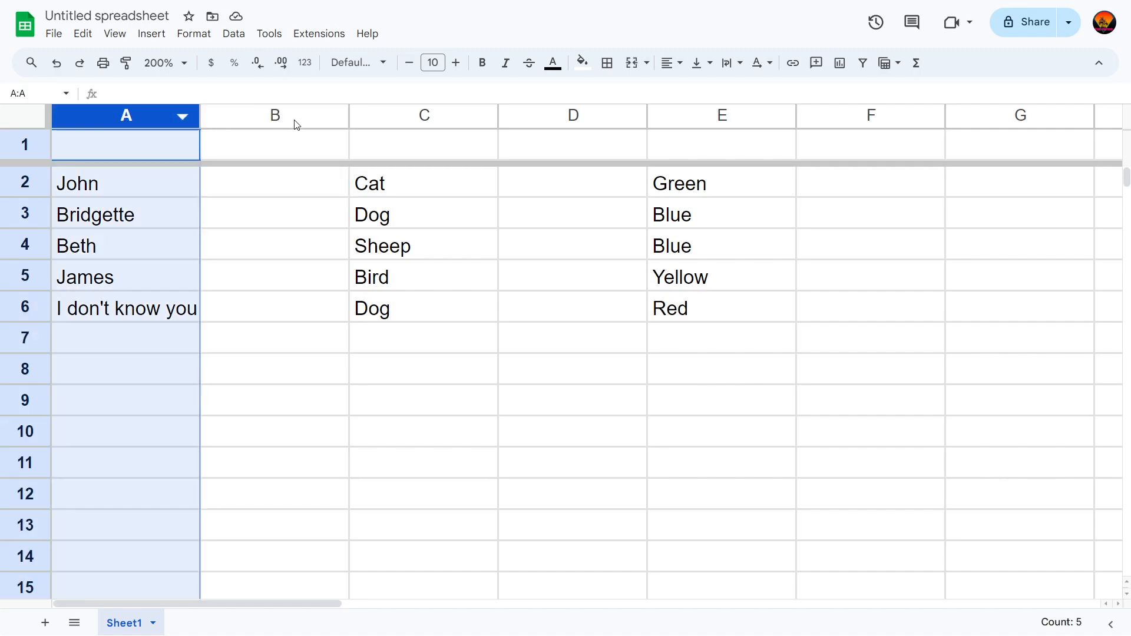
click(25, 144)
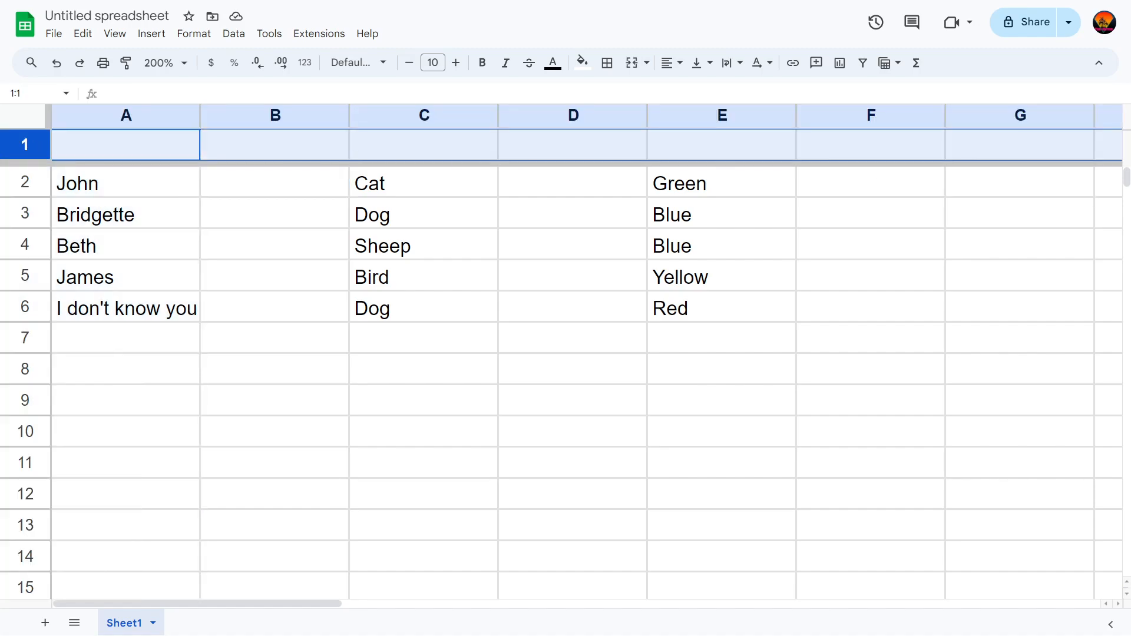
click(95, 184)
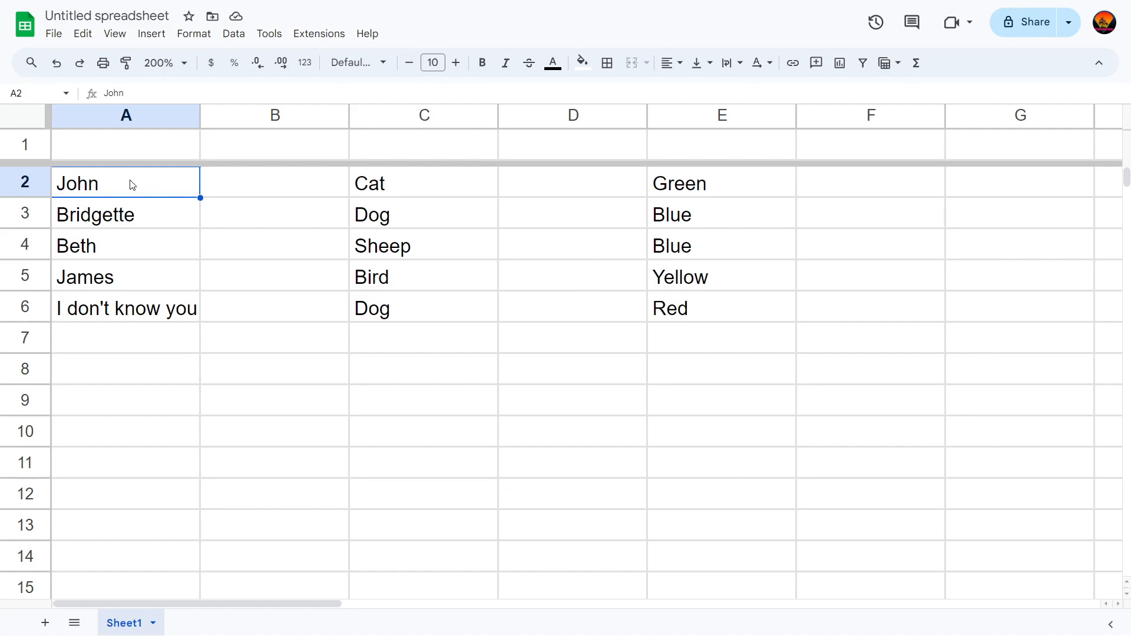
click(128, 151)
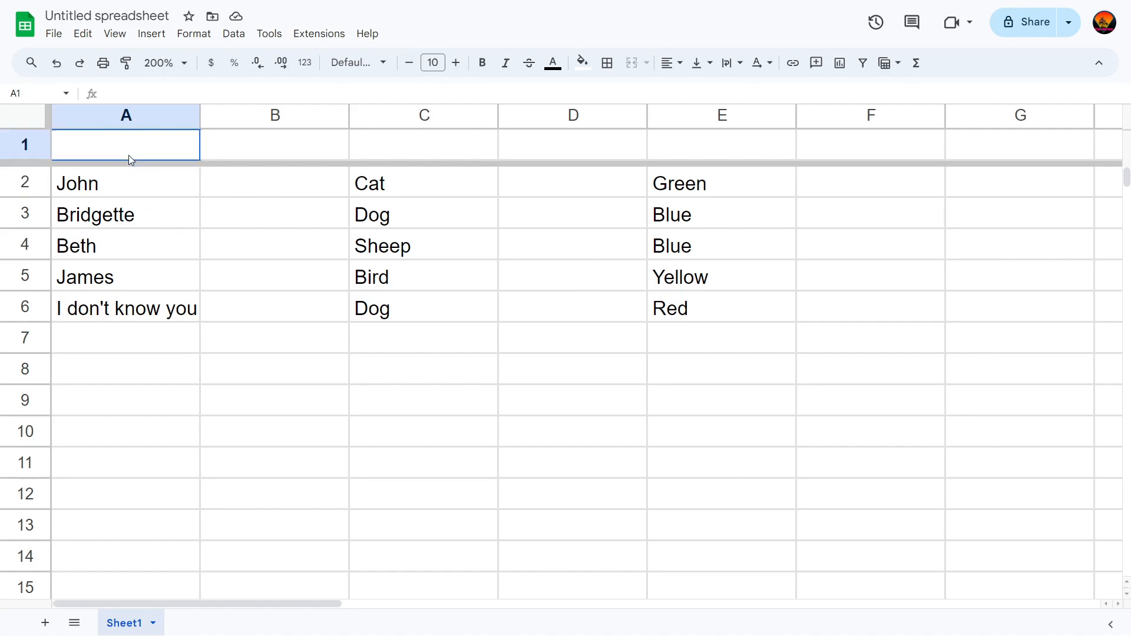
Enter the headers Name, Pet and Color in cells A1, C1 and E1.
text(Name)
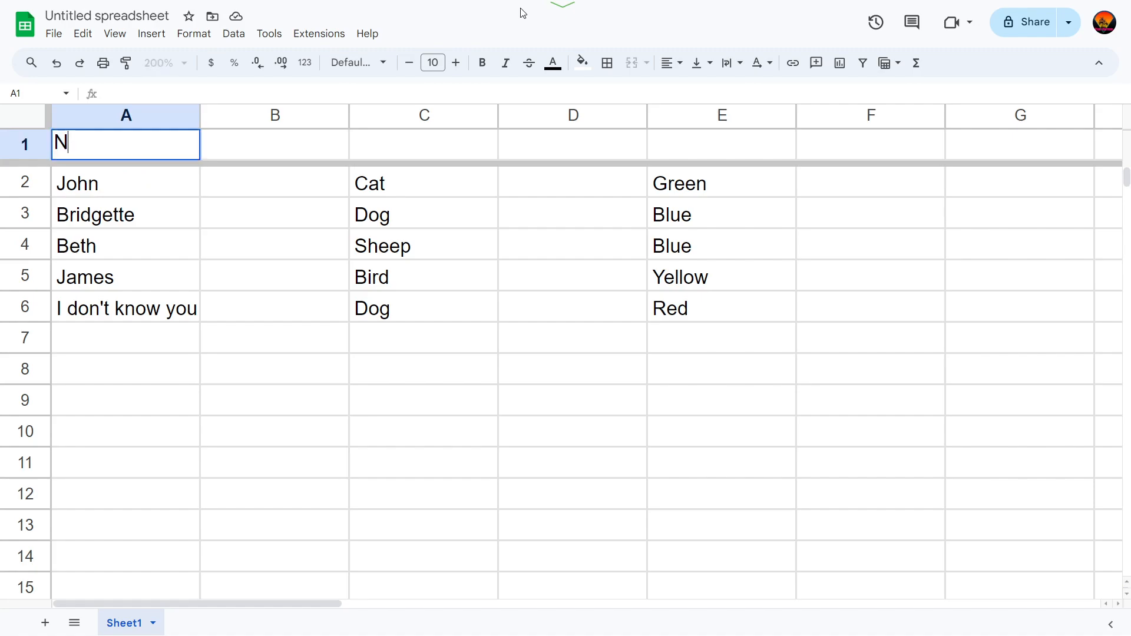
key(Tab)
text(Pet)
key(Tab)
key(Tab)
text(Color)
key(Return)
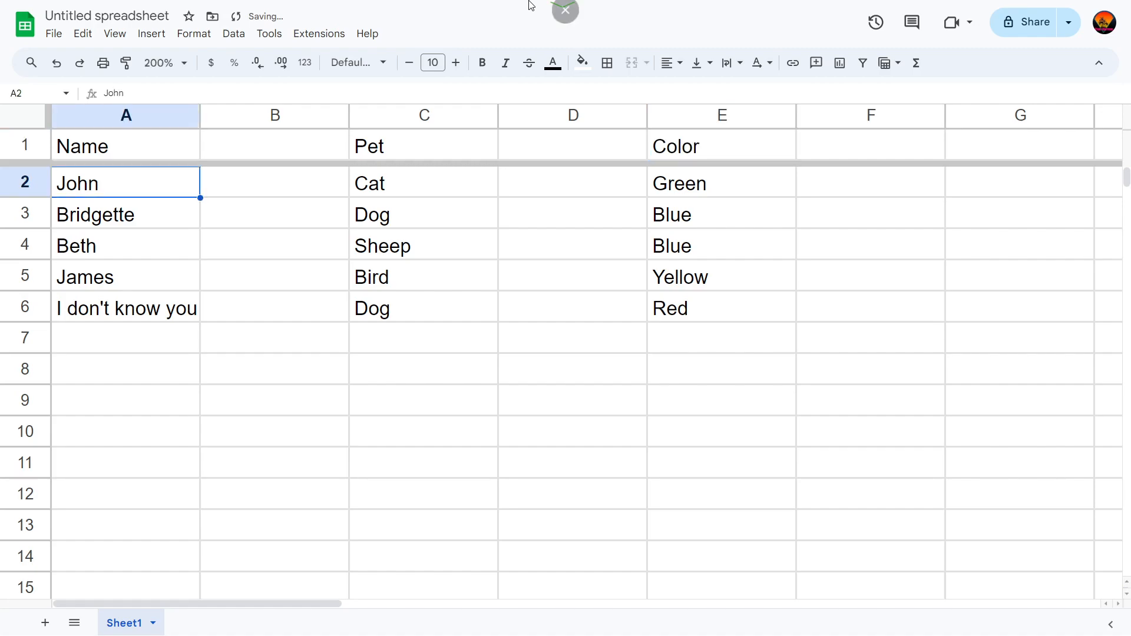
Insert one empty row above the Name, Pet and Color header row.
click(23, 150)
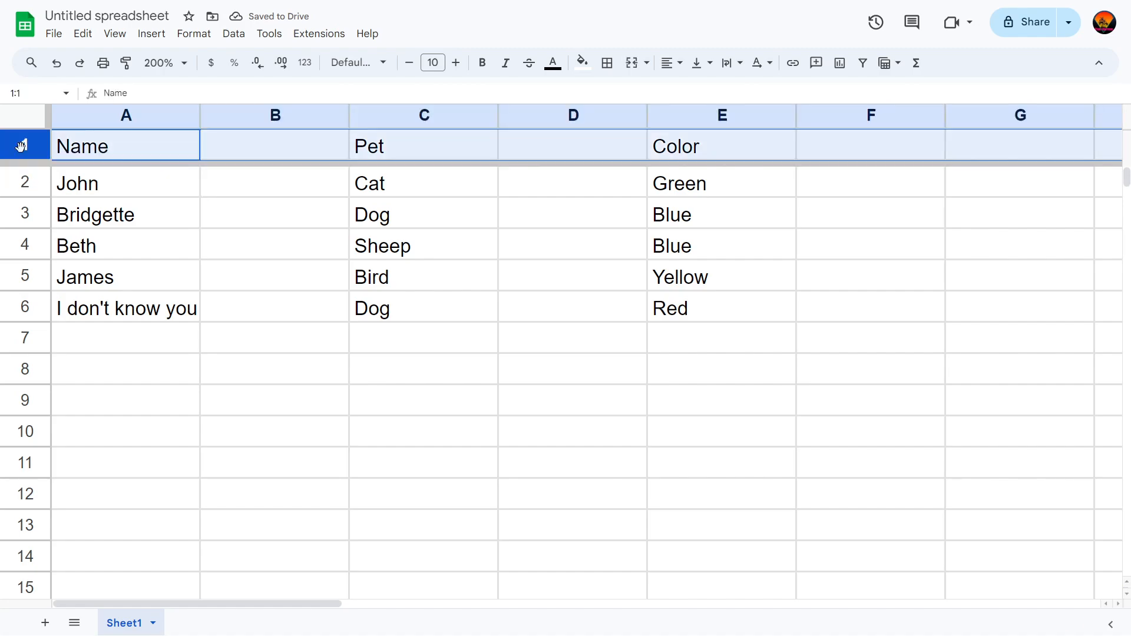
right_click(21, 146)
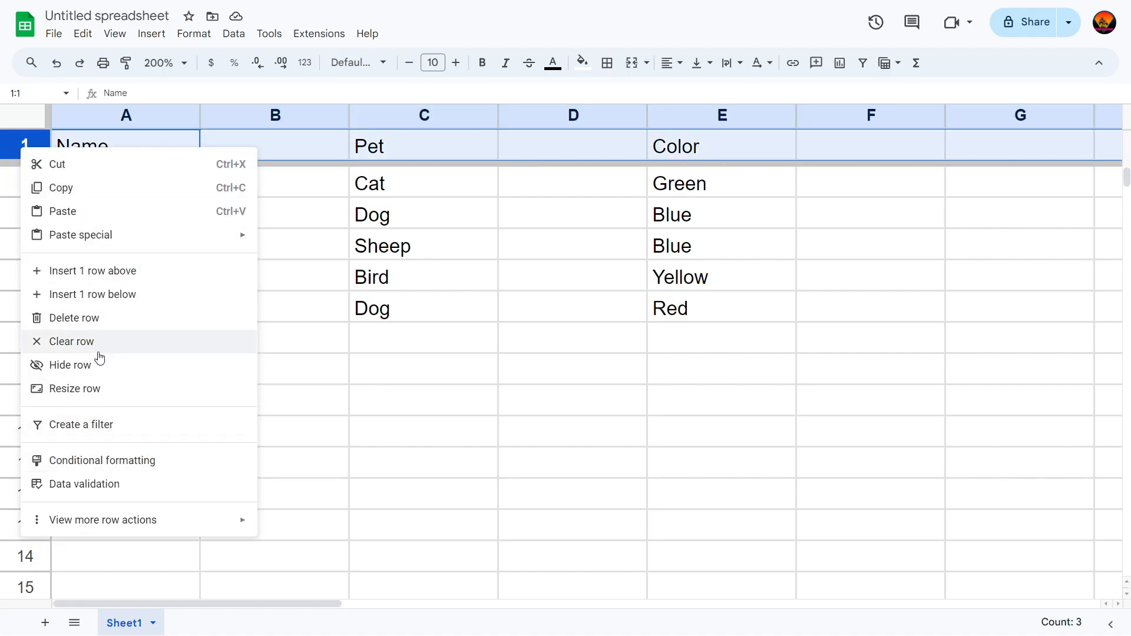
click(83, 271)
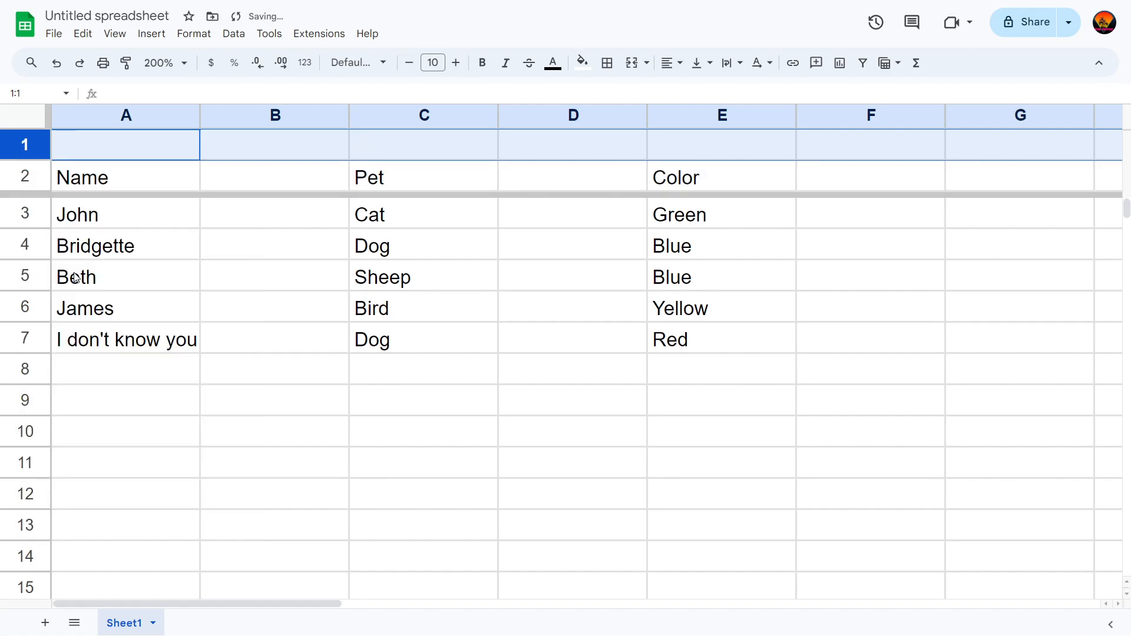
Make the header row, row 2, bold.
click(135, 179)
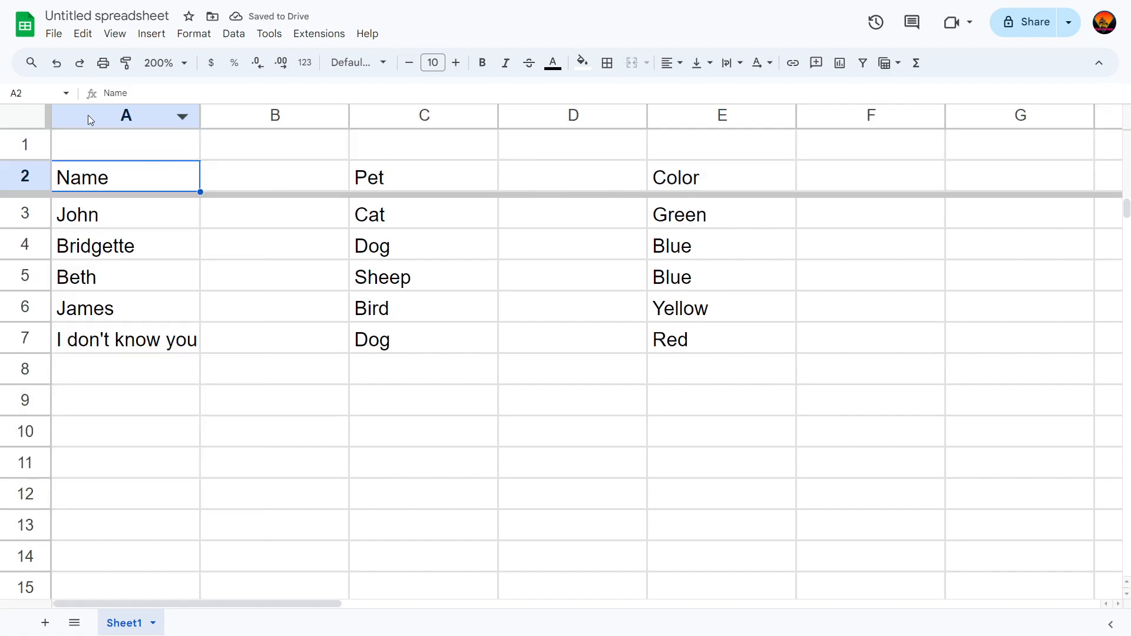
click(423, 156)
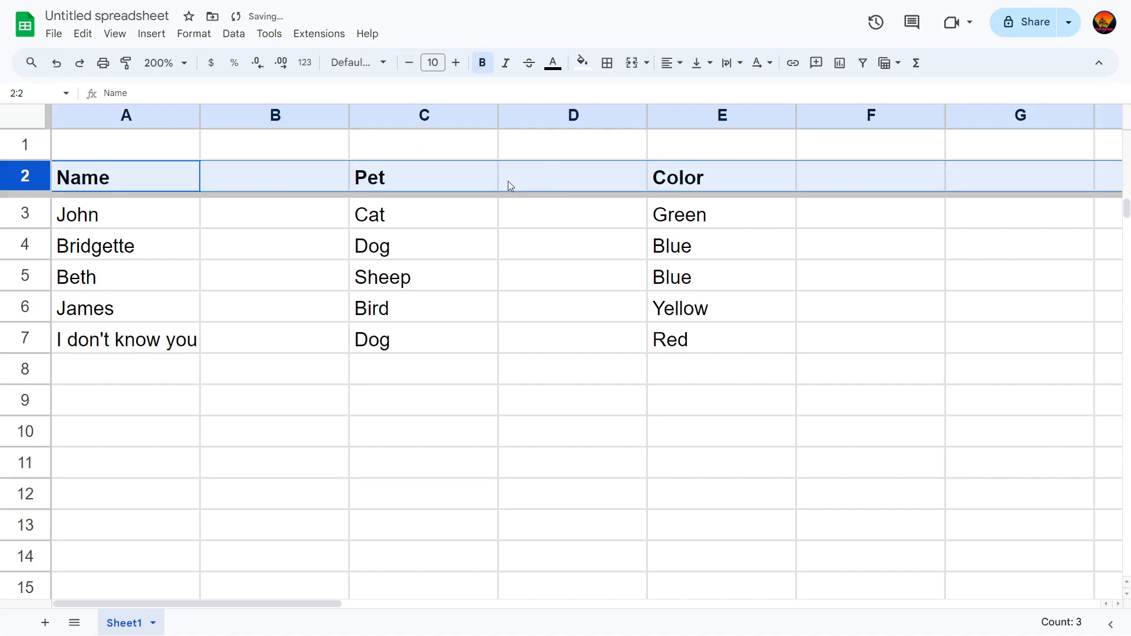
click(442, 373)
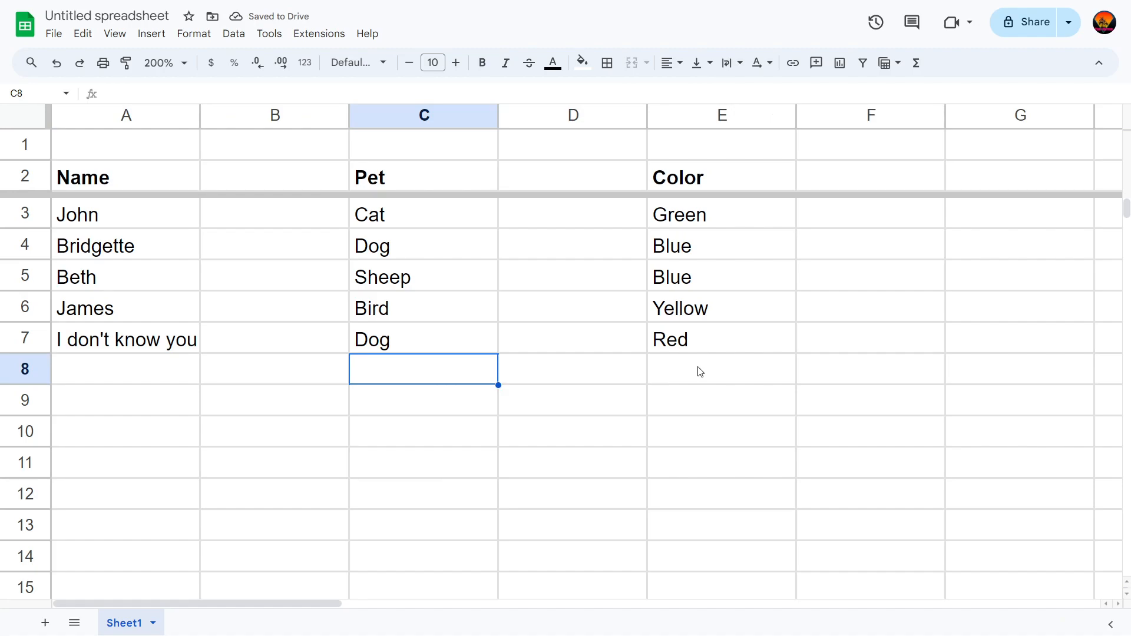
click(422, 153)
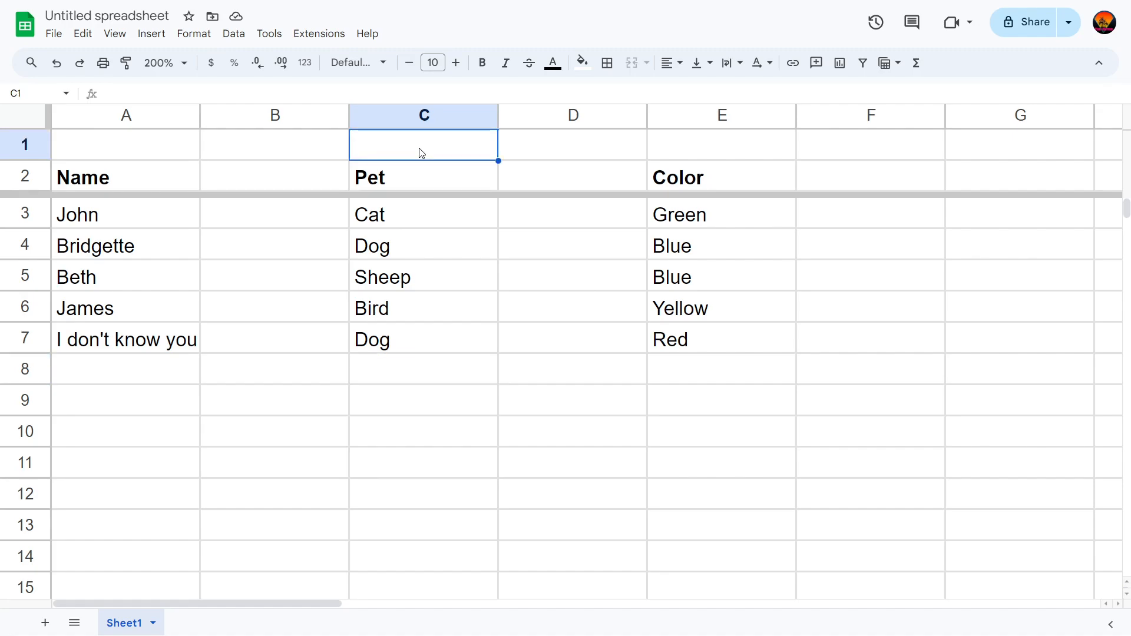
text(=counti)
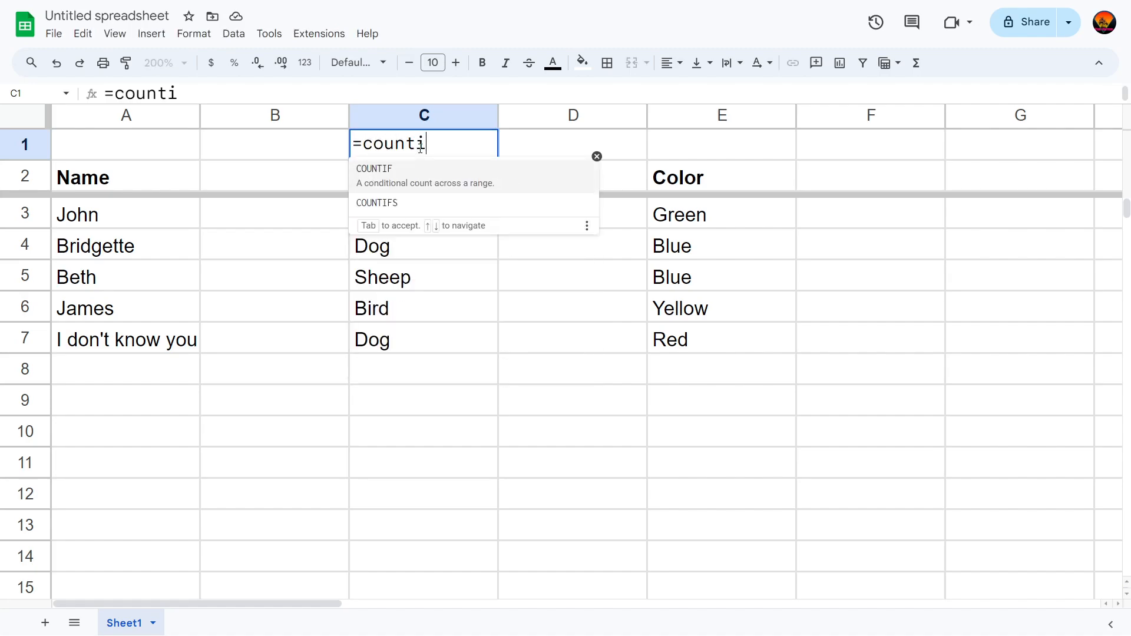
key(Tab)
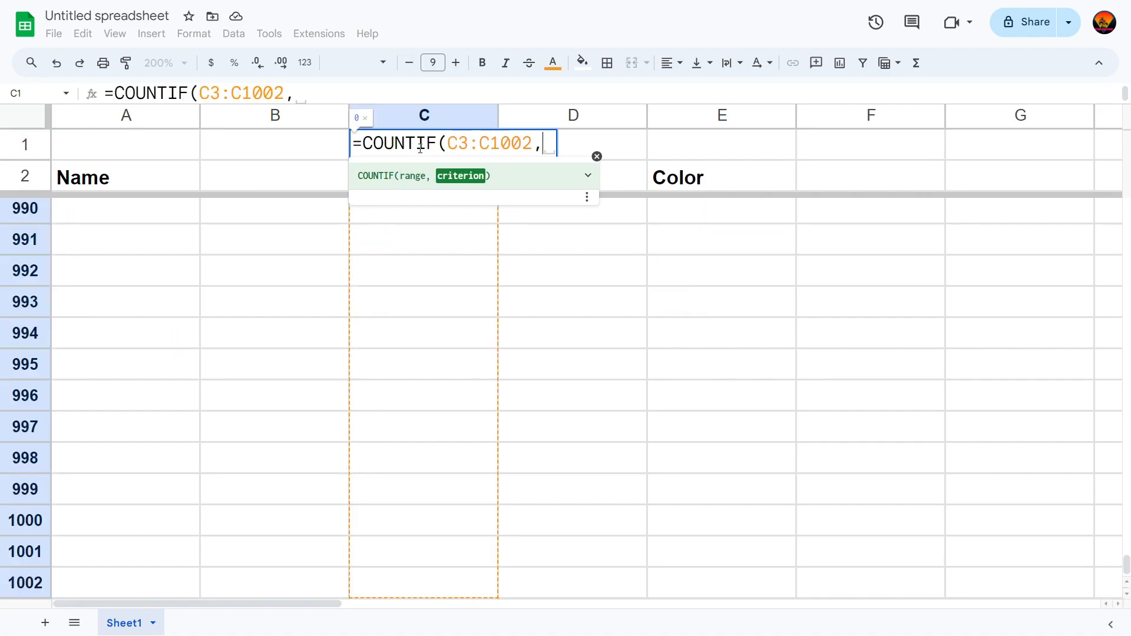
key(BackSpace)
key(BackSpace)
key(BackSpace)
key(BackSpace)
key(BackSpace)
key(BackSpace)
key(BackSpace)
key(BackSpace)
key(BackSpace)
key(BackSpace)
key(BackSpace)
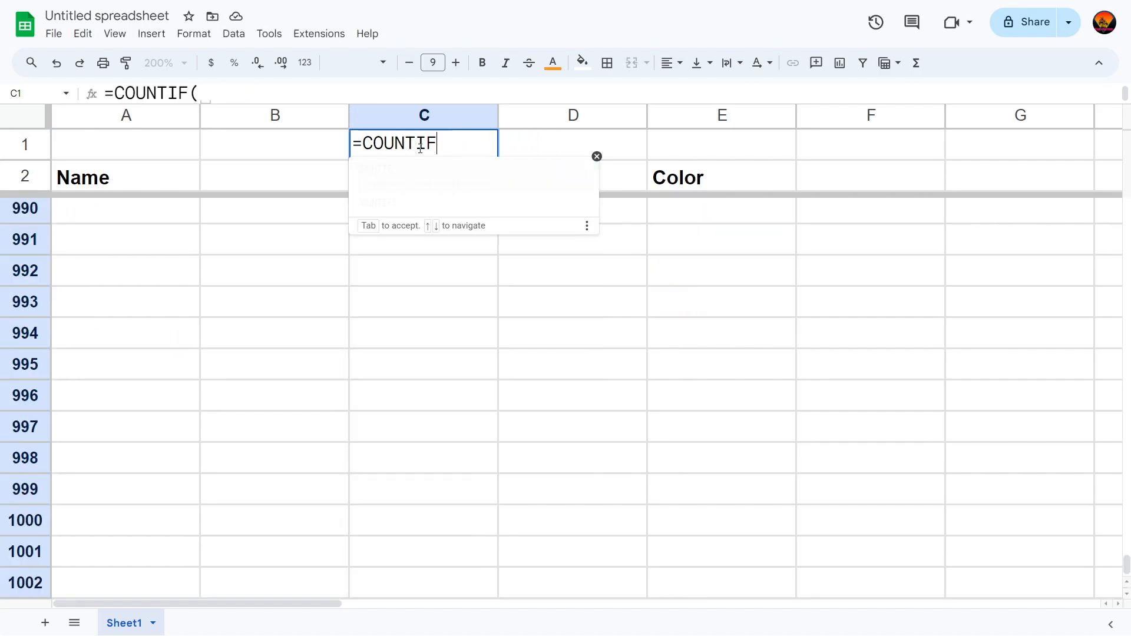
key(BackSpace)
Enter the formula =COUNTA(C3:C1002) in cell C1 to count the pet entries.
text(a)
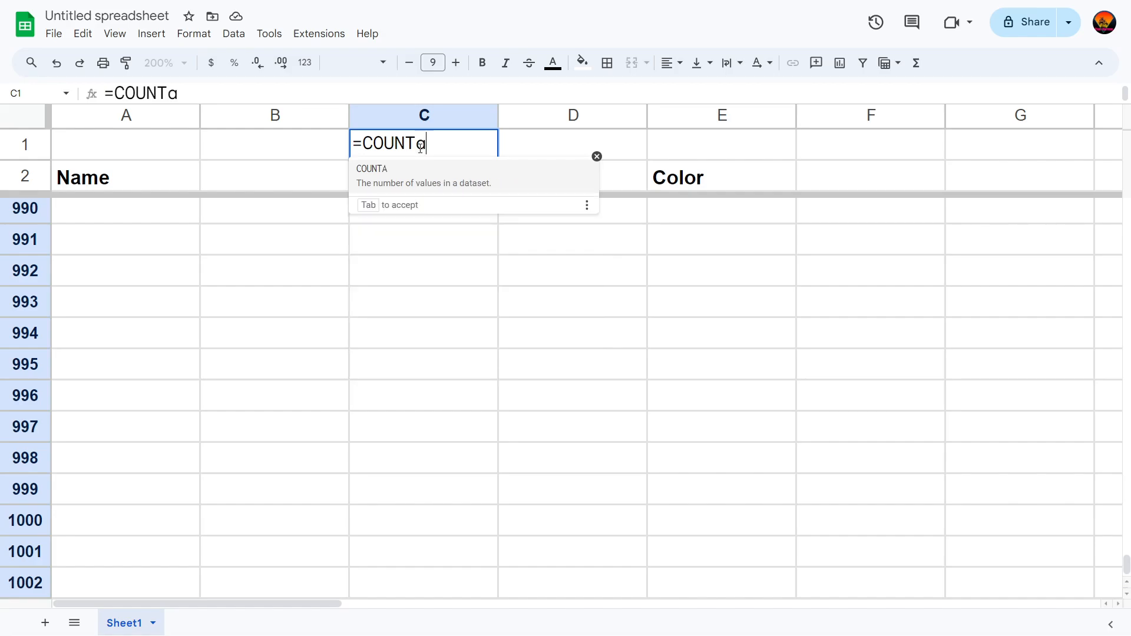
key(Tab)
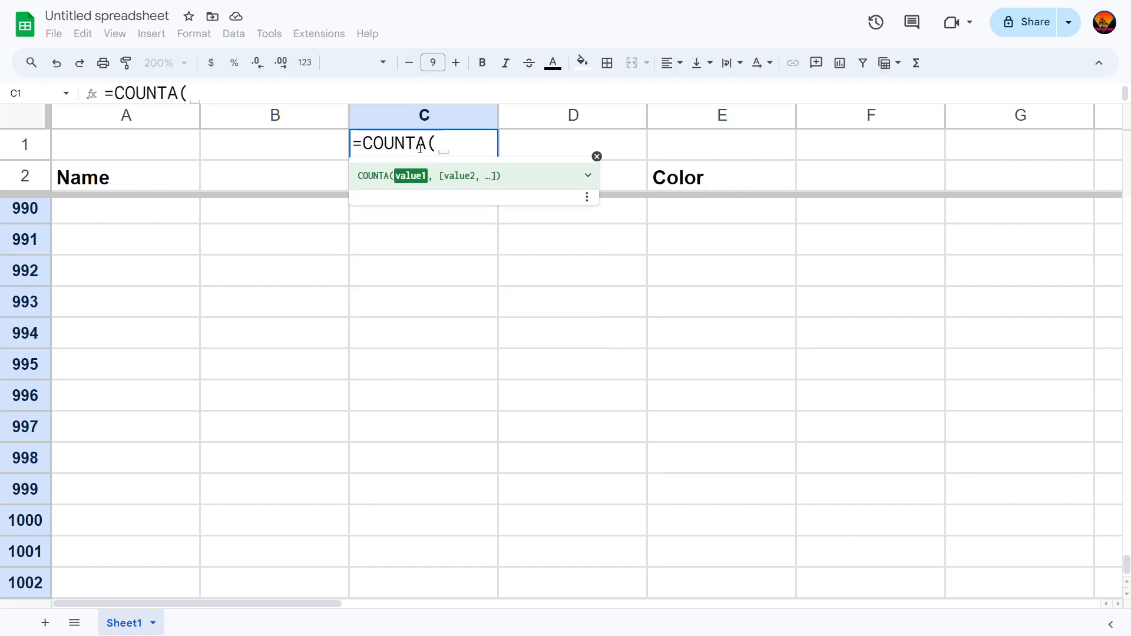
key(Down)
key(Down)
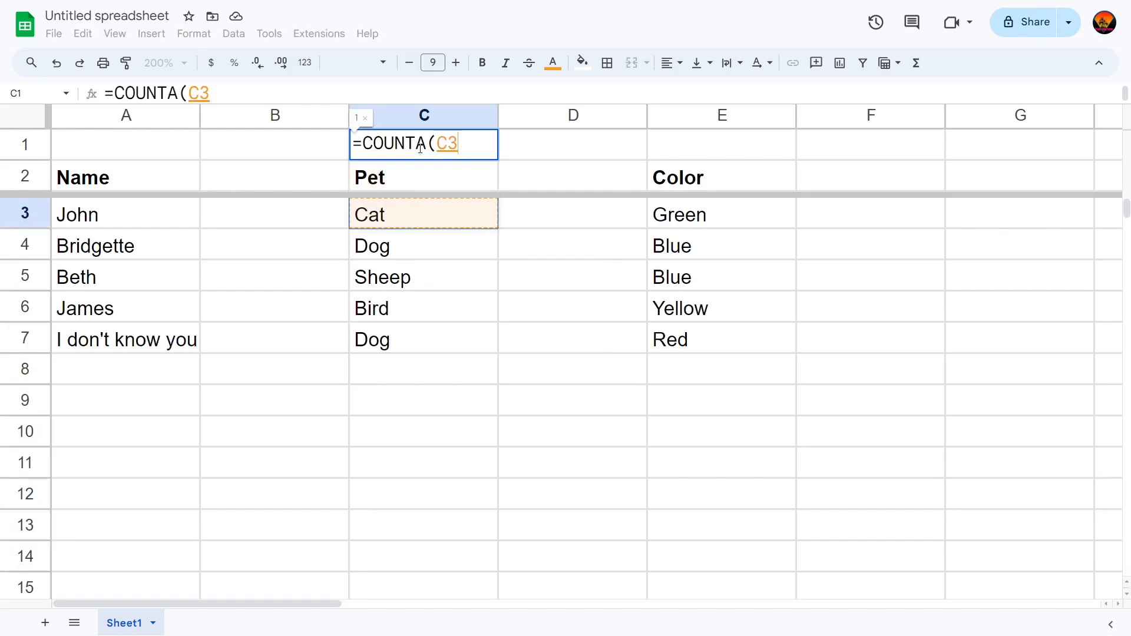
key(ctrl+shift+Down)
key(ctrl+shift+Down)
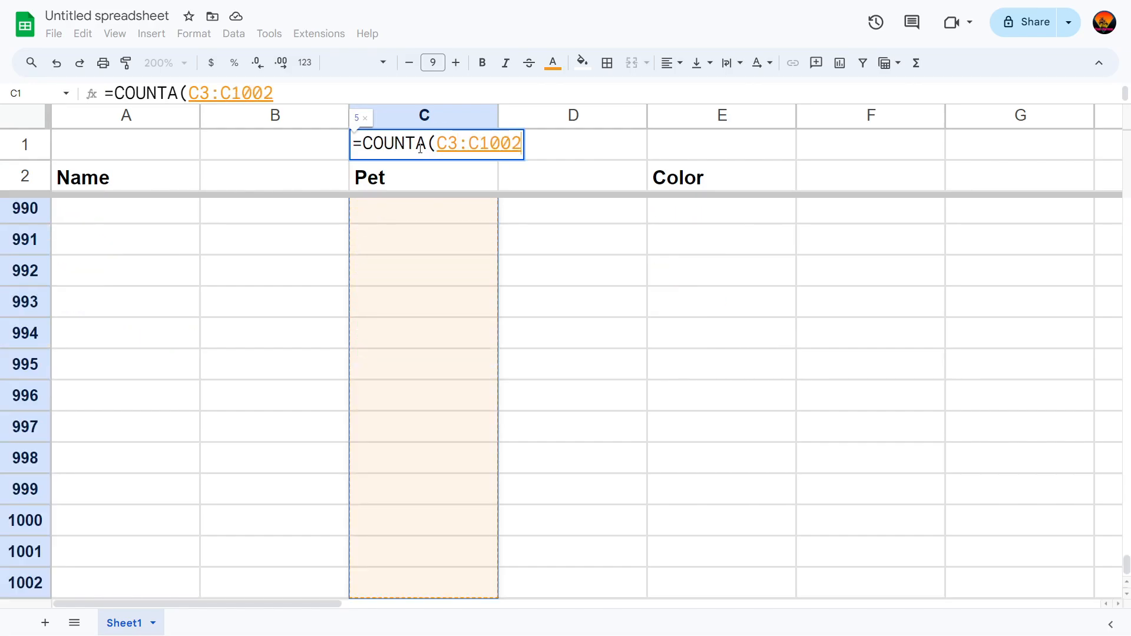
key(Return)
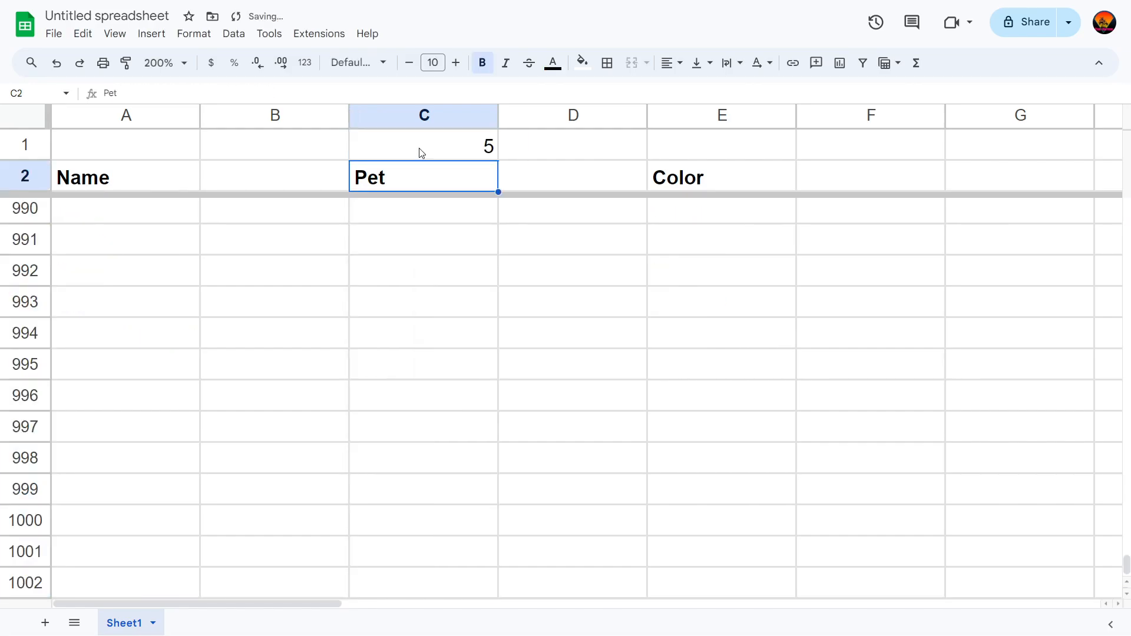
Center the content of cell C1 horizontally.
key(Up)
key(Down)
key(Down)
key(Up)
key(Up)
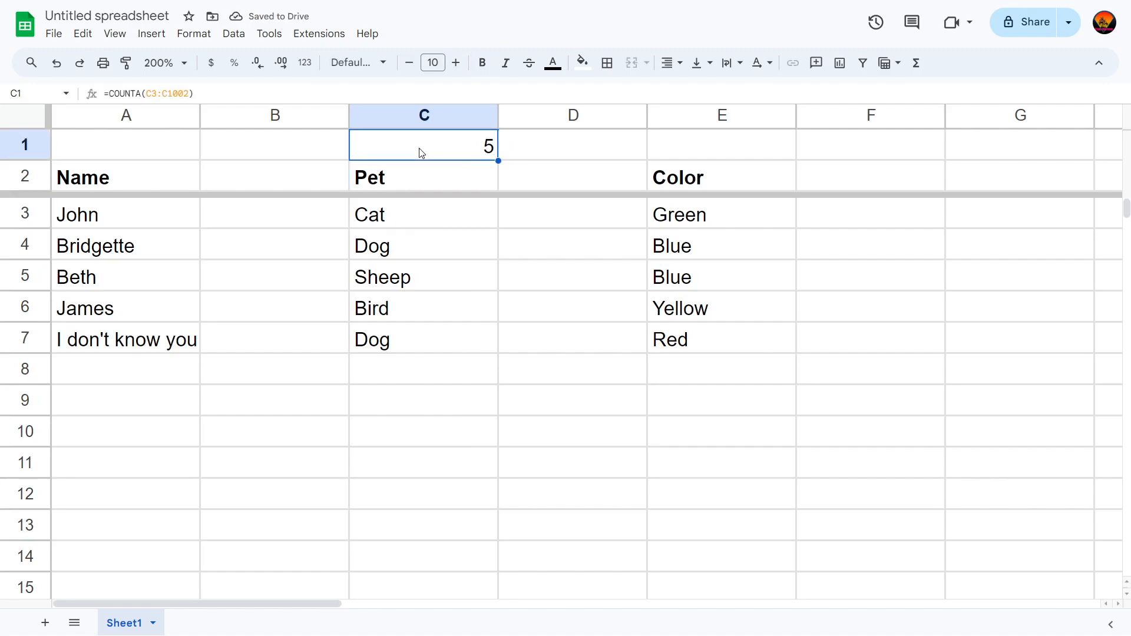
click(672, 62)
click(695, 92)
Copy the centered COUNTA formula from C1 to E1 so it counts the Color column.
key(Right)
key(Right)
text(5)
Test the Color count by clearing cells E4 and E6, and undo both deletions.
key(Down)
key(Down)
key(Down)
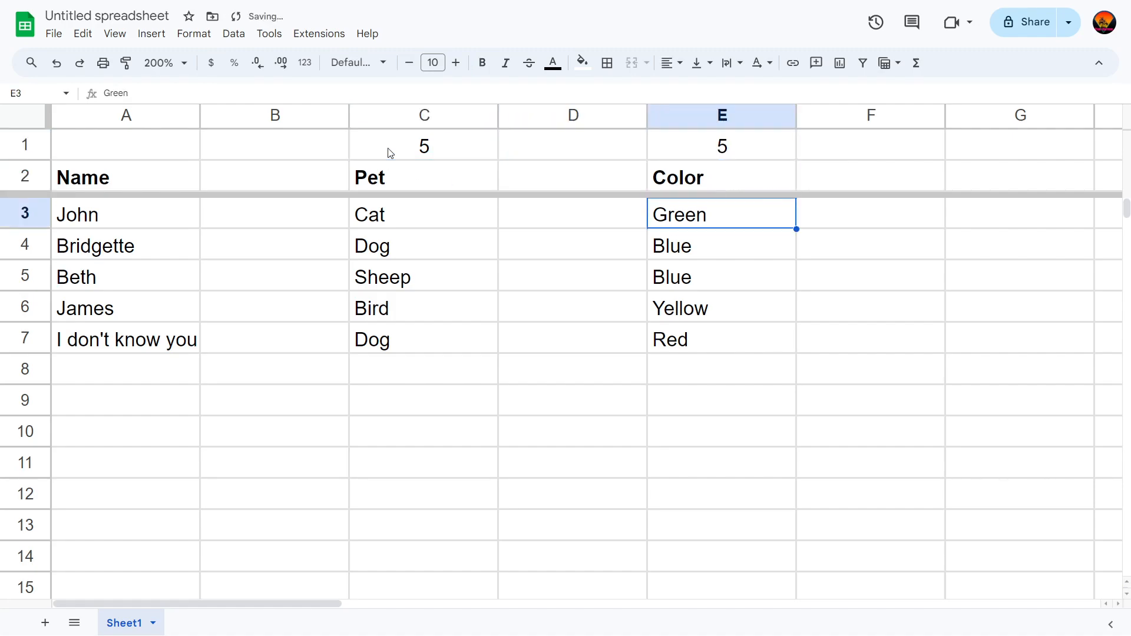
key(Delete)
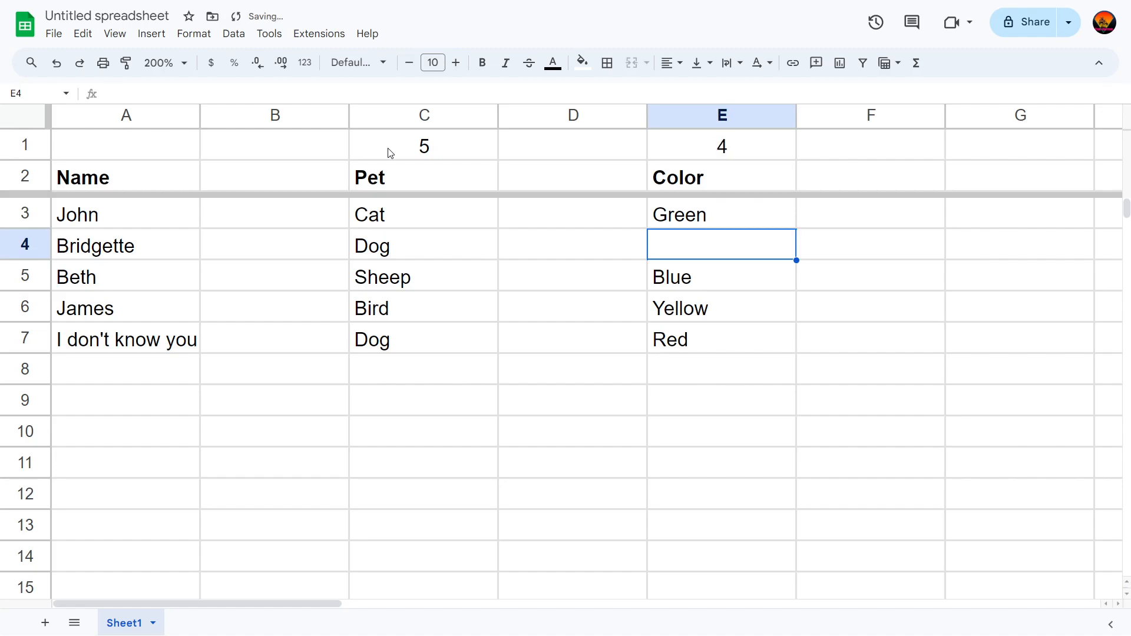
key(Down)
key(Down)
key(Delete)
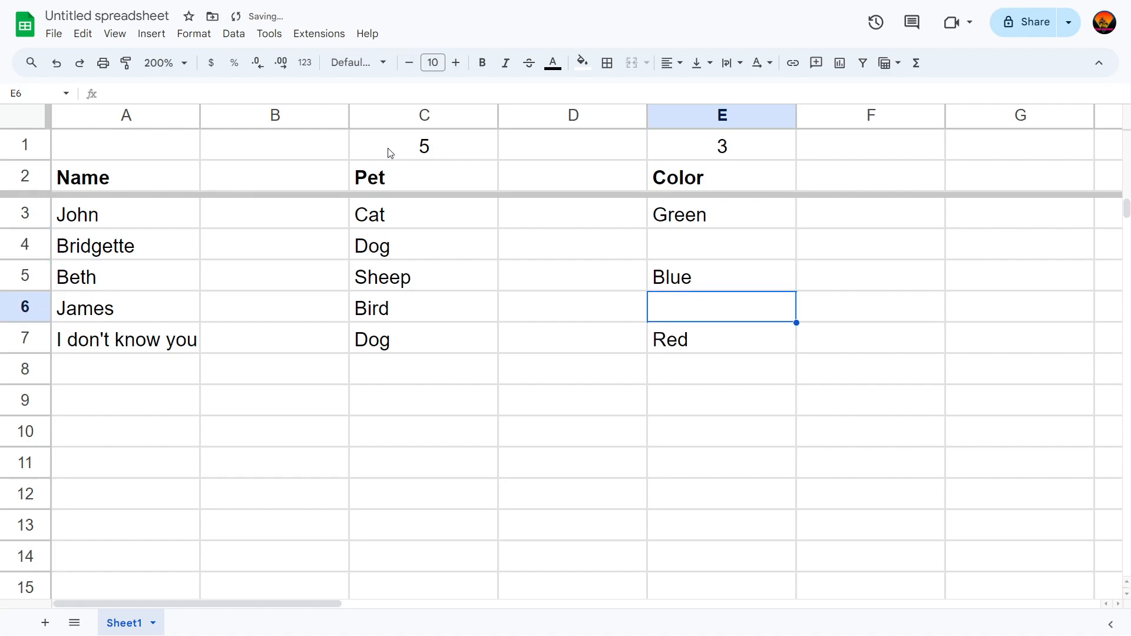
key(ctrl+z)
key(ctrl+z)
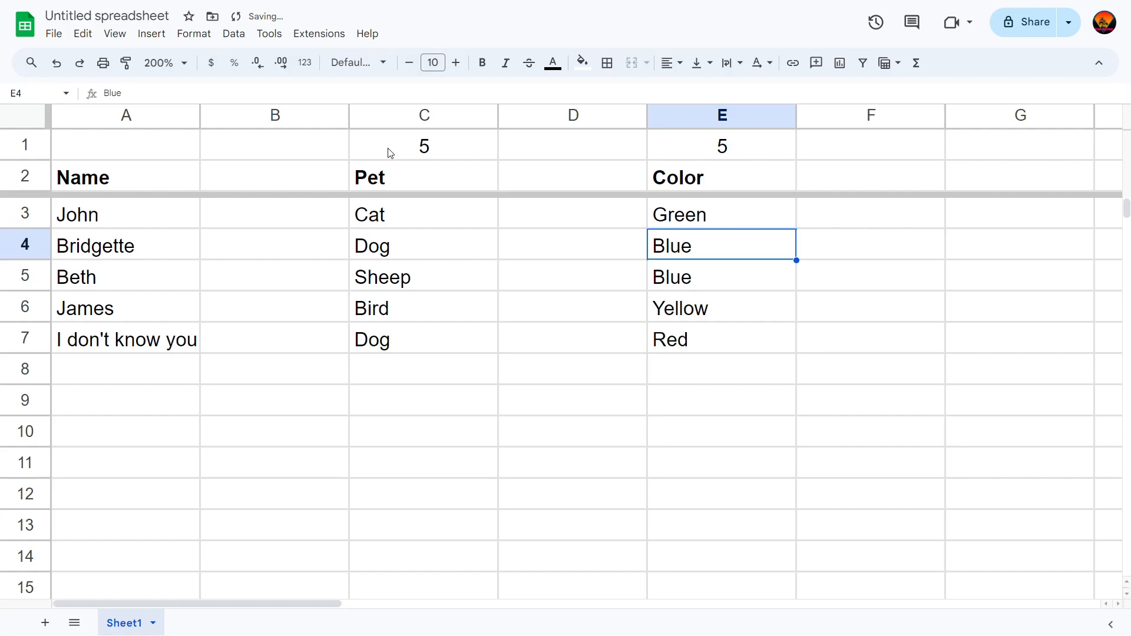
Open the conditional formatting rules for cell C1.
key(Left)
key(Left)
key(Up)
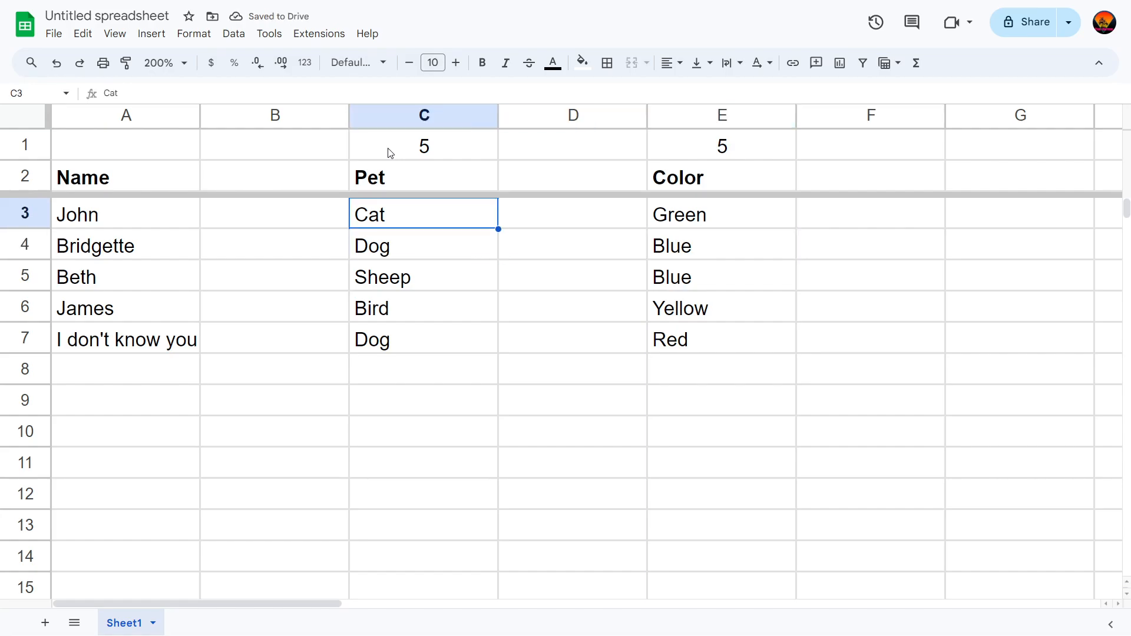
key(Up)
key(Up)
right_click(390, 153)
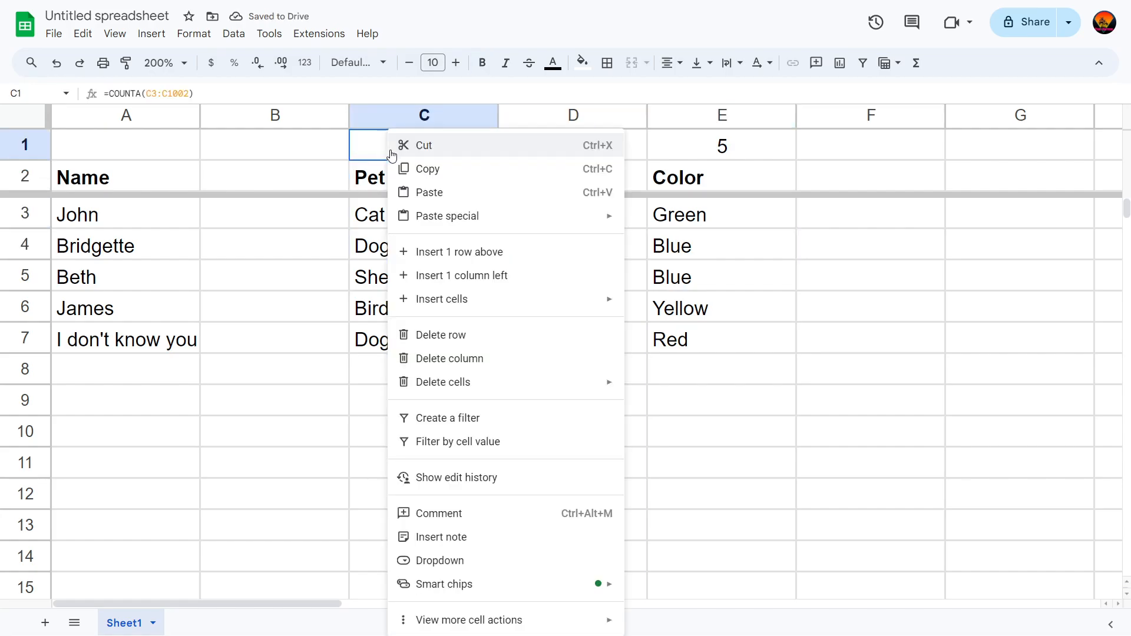
click(275, 146)
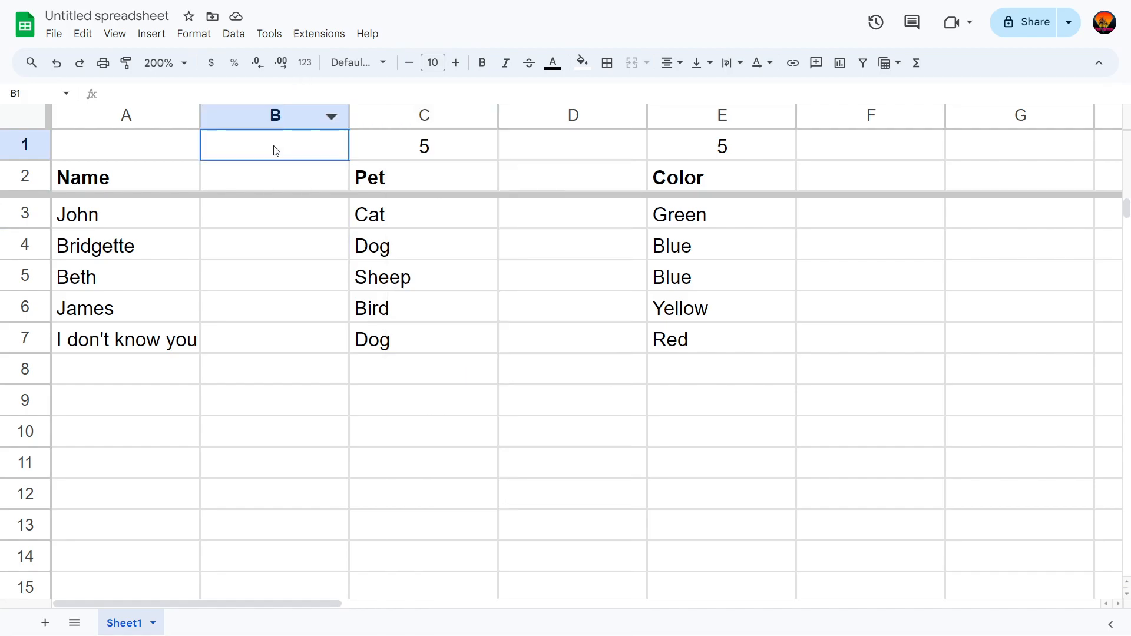
click(381, 152)
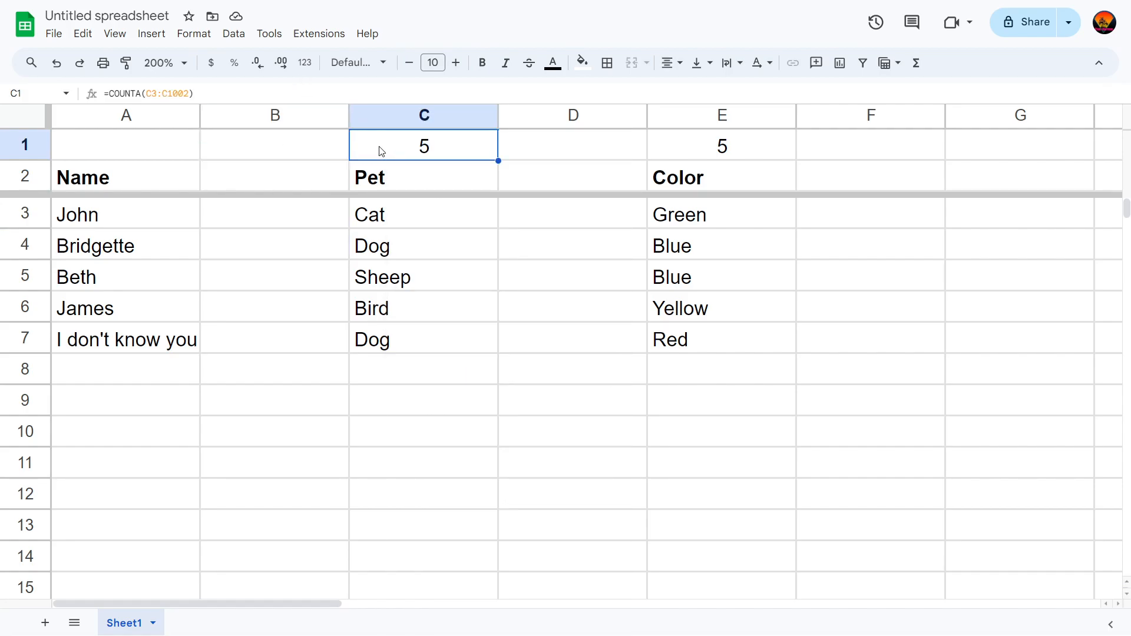
right_click(381, 152)
mouse_move(538, 622)
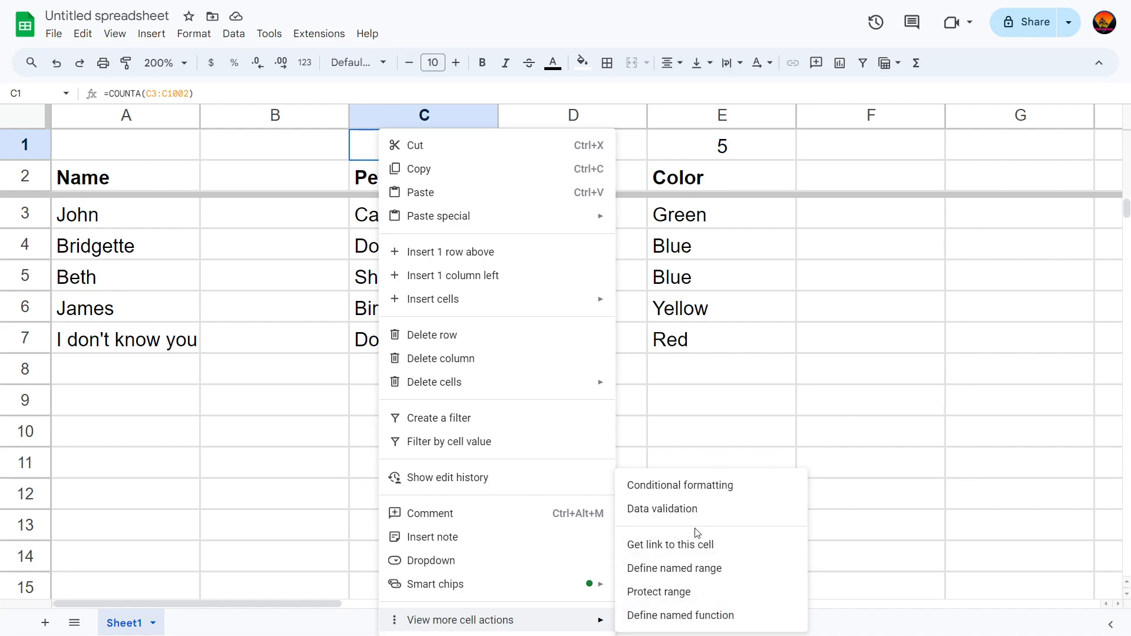
click(701, 492)
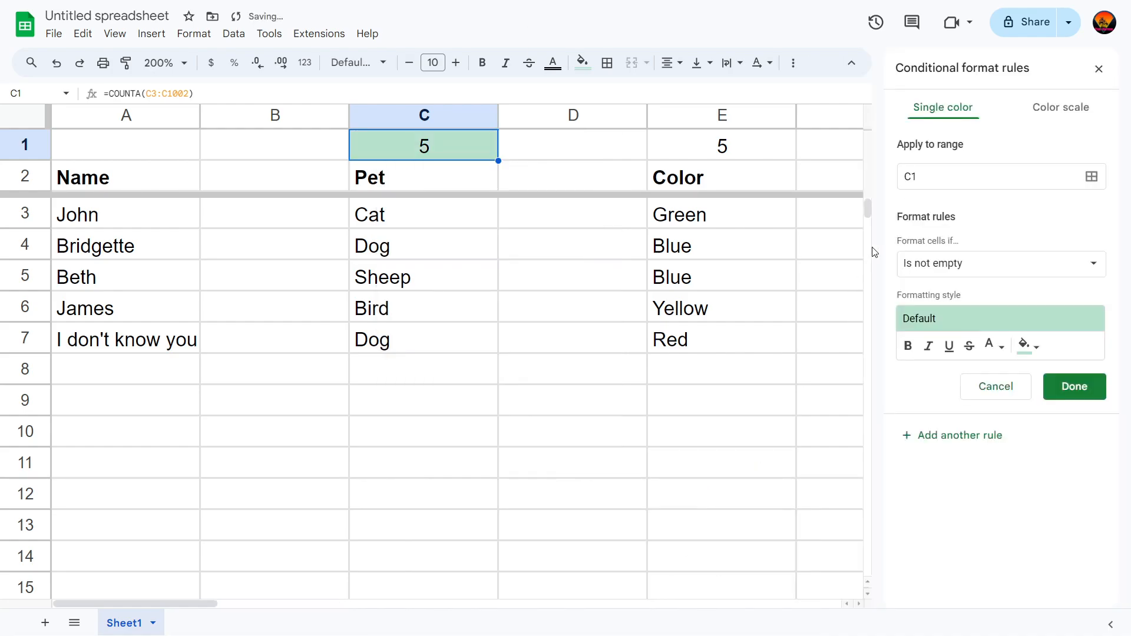
Set the rule's condition to Is not equal to with the value E1.
click(970, 277)
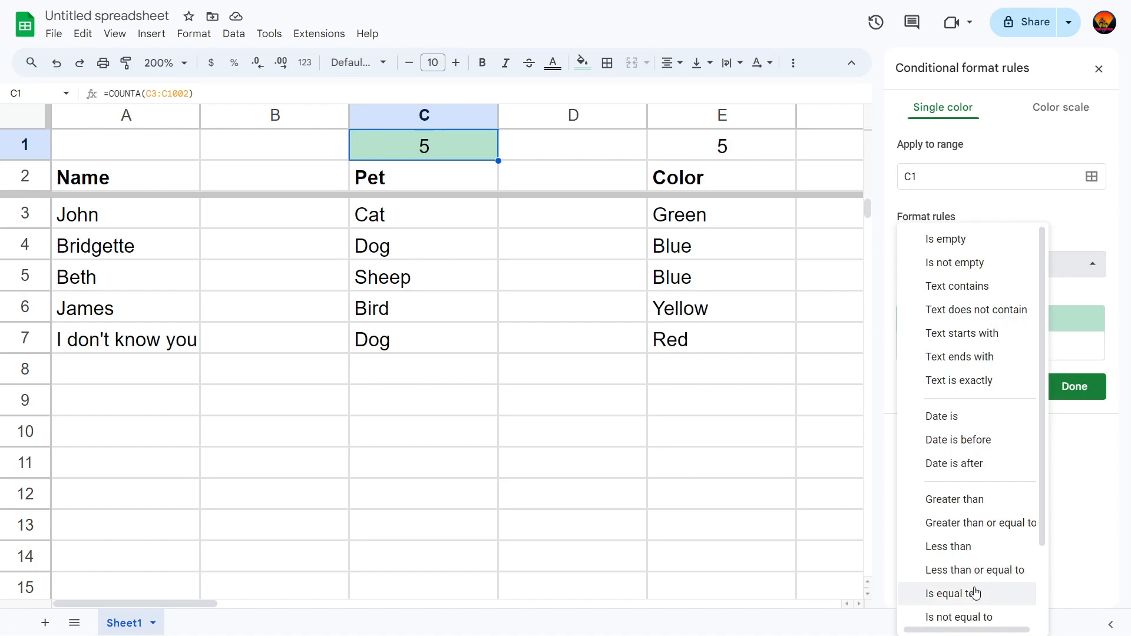
click(981, 616)
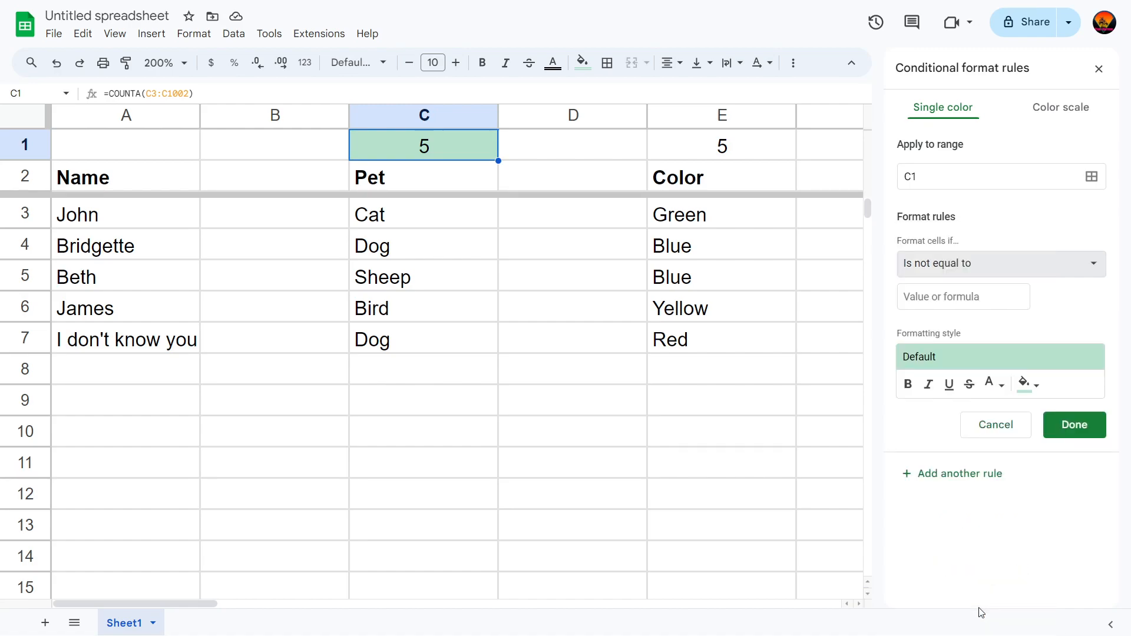
click(979, 299)
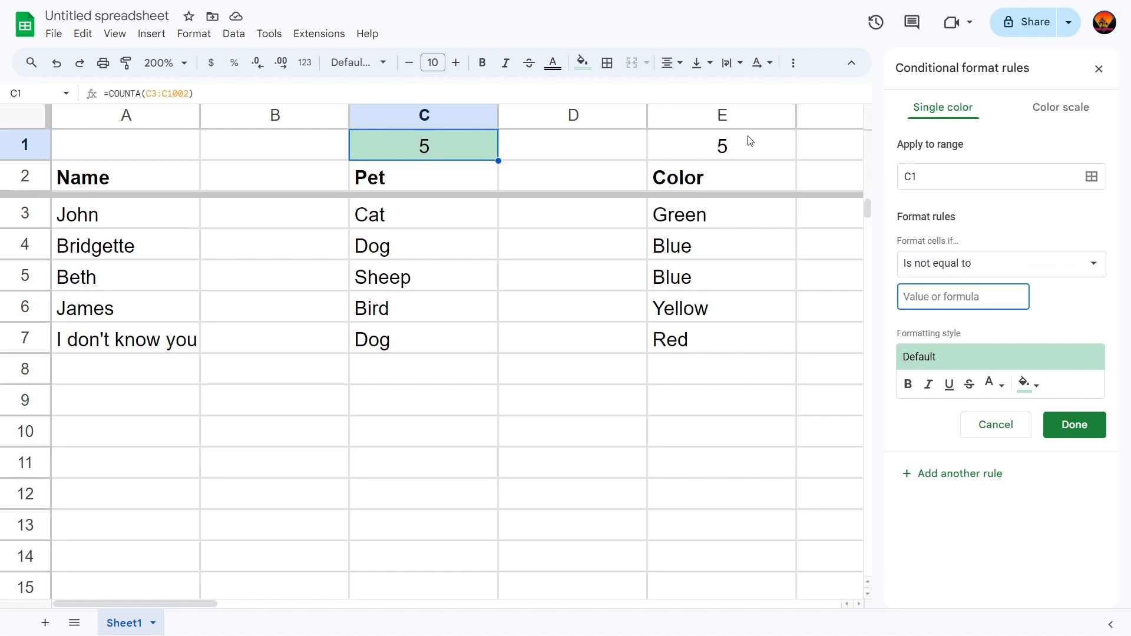
text(E1)
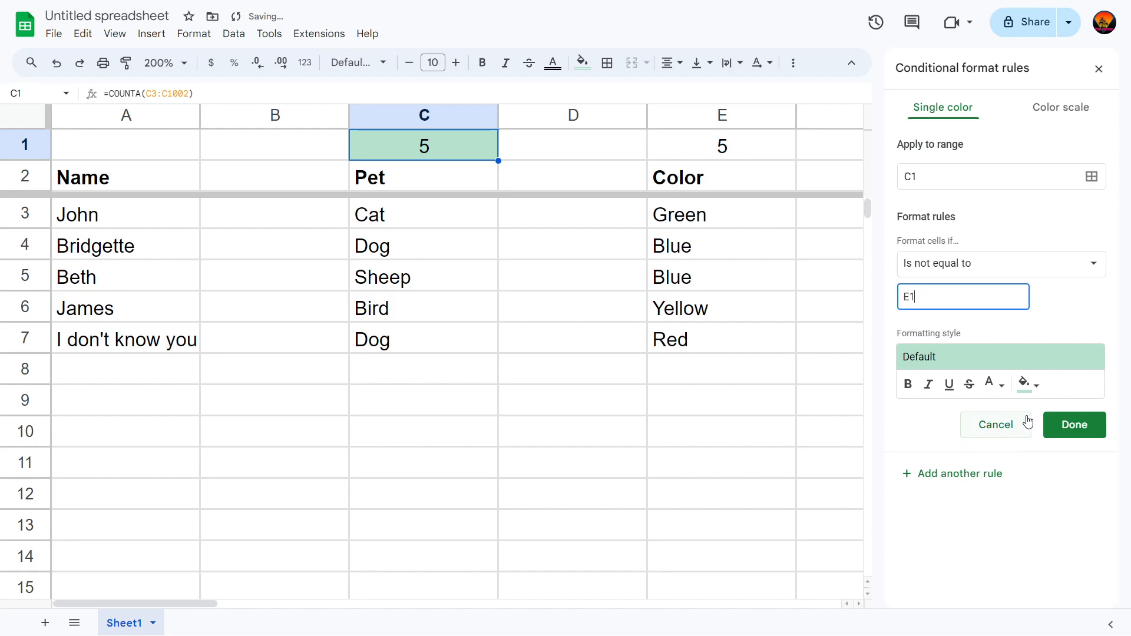
Give the rule a light red fill and correct its comparison value to =E1.
click(1029, 388)
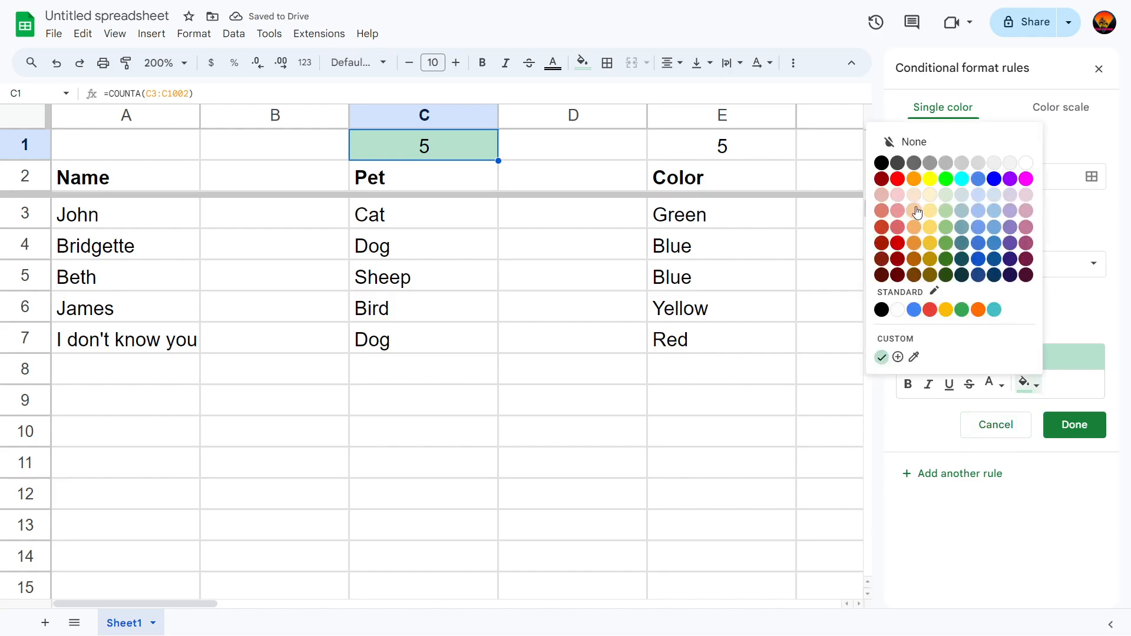
click(898, 211)
click(937, 291)
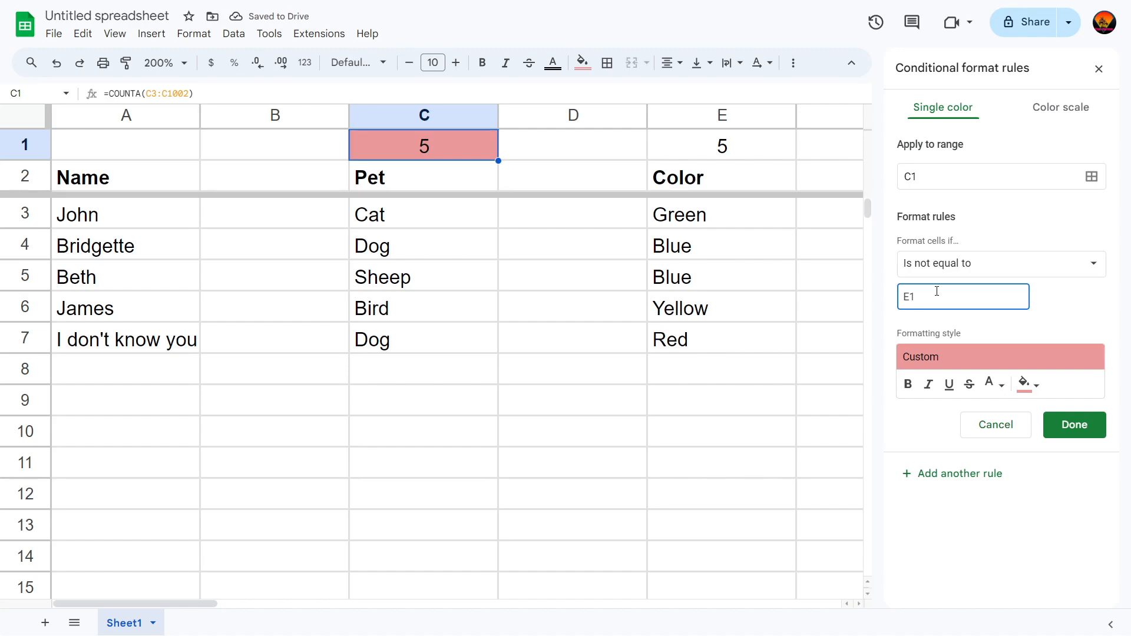
text(=)
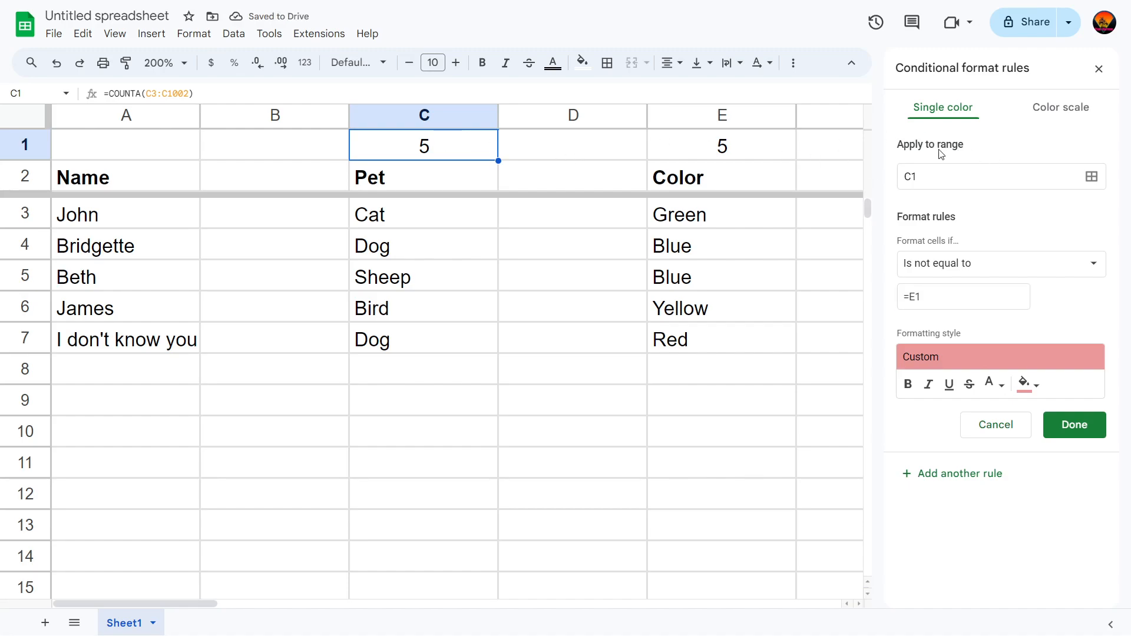
Check the data range selection of the C1 rule and save the conditional formatting rule.
click(917, 174)
click(432, 149)
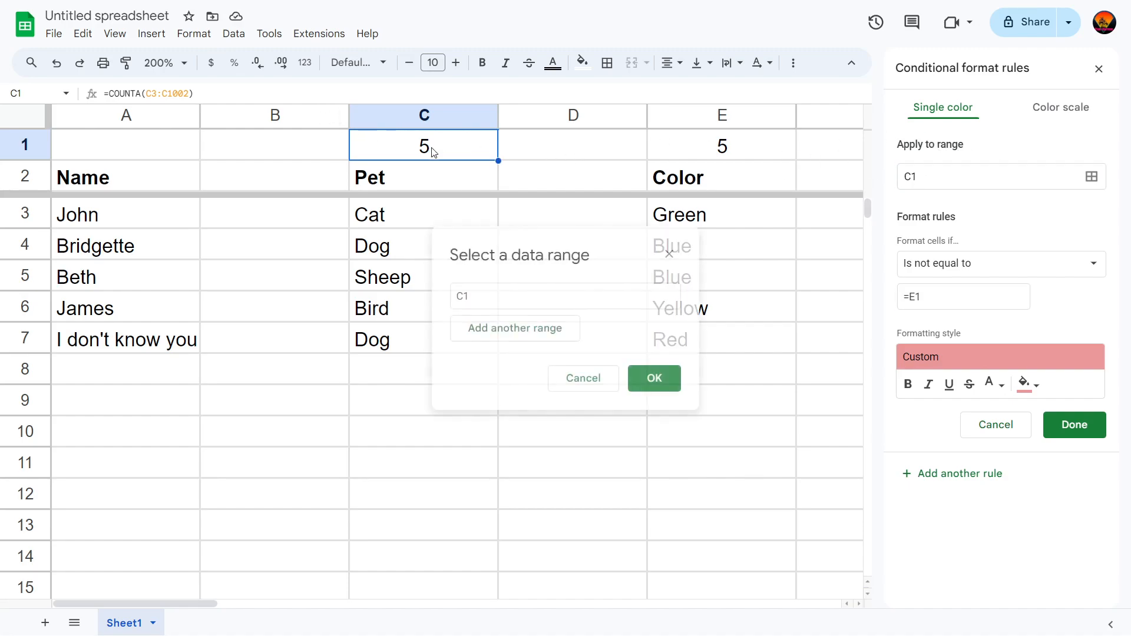
click(574, 381)
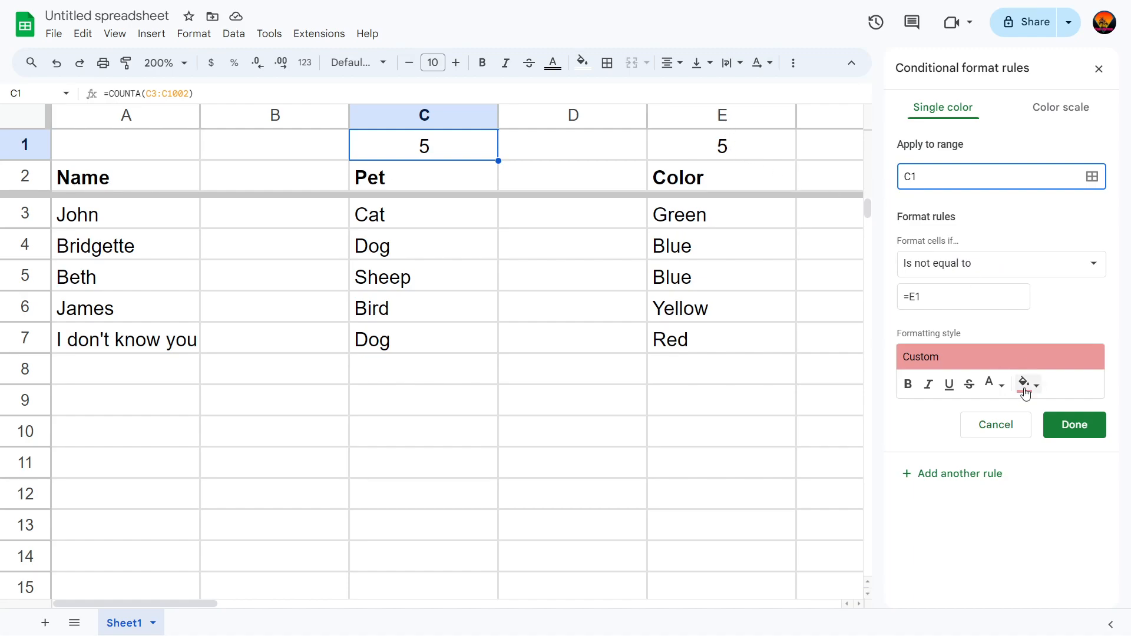
click(1083, 426)
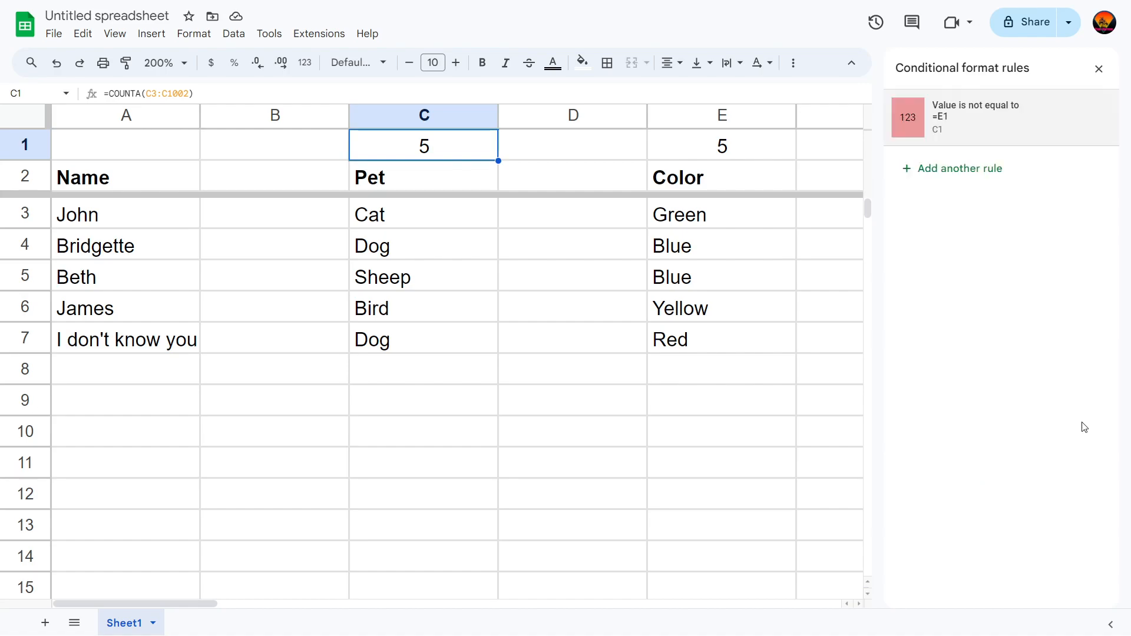
Add another light red rule that applies to E1 with the condition Is not equal to =C1, and save it.
click(960, 120)
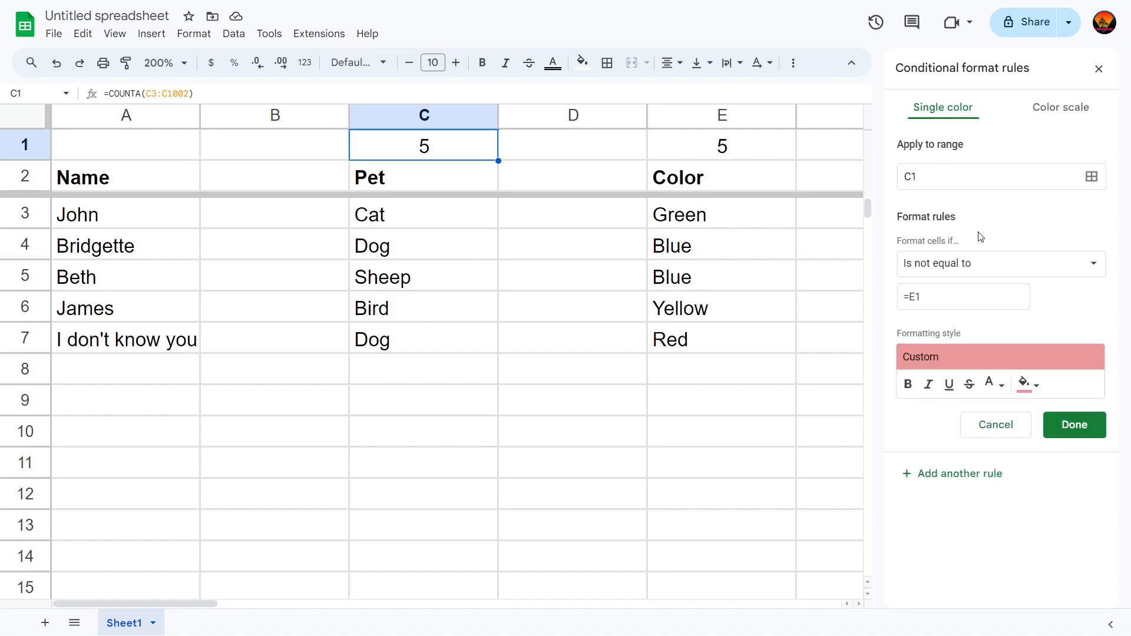
click(959, 477)
click(939, 178)
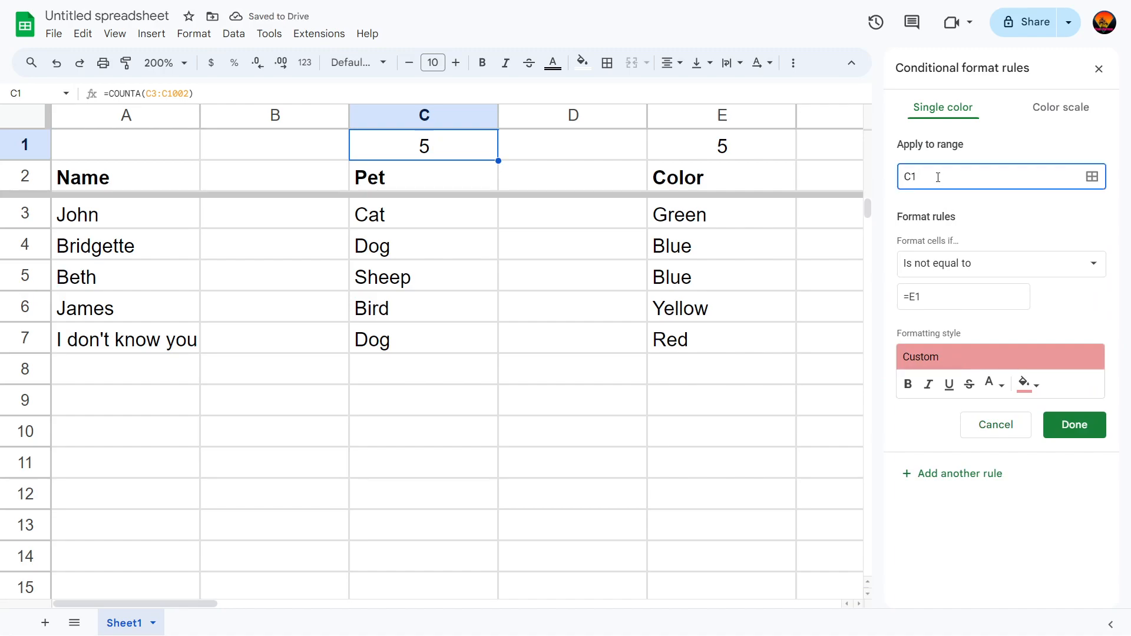
key(BackSpace)
text(E)
click(917, 297)
key(BackSpace)
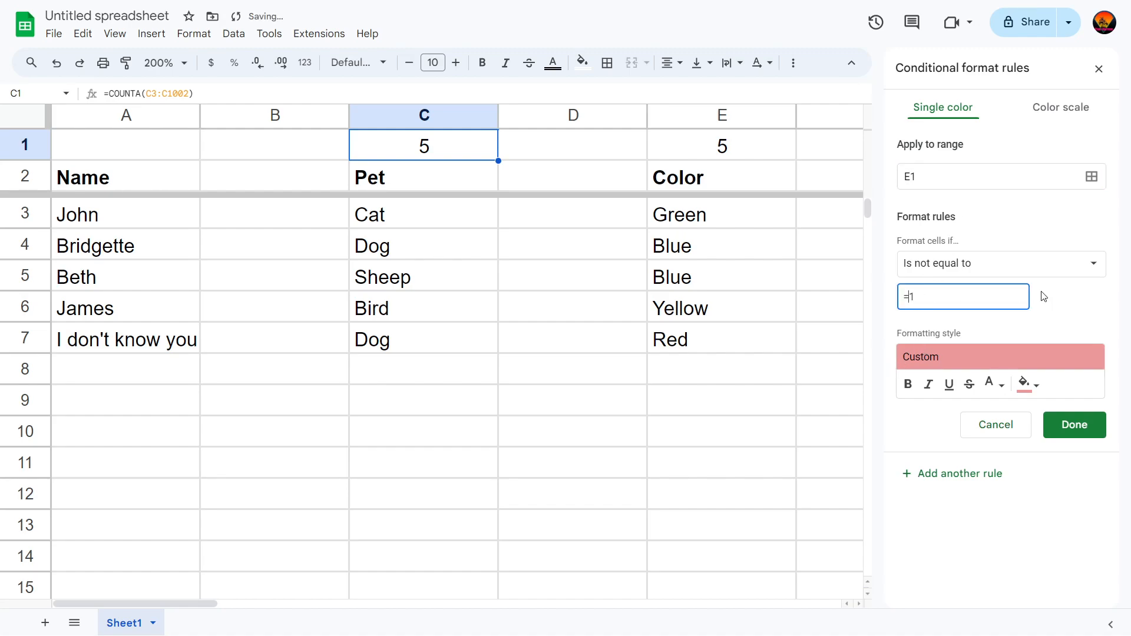
text(C)
click(1061, 433)
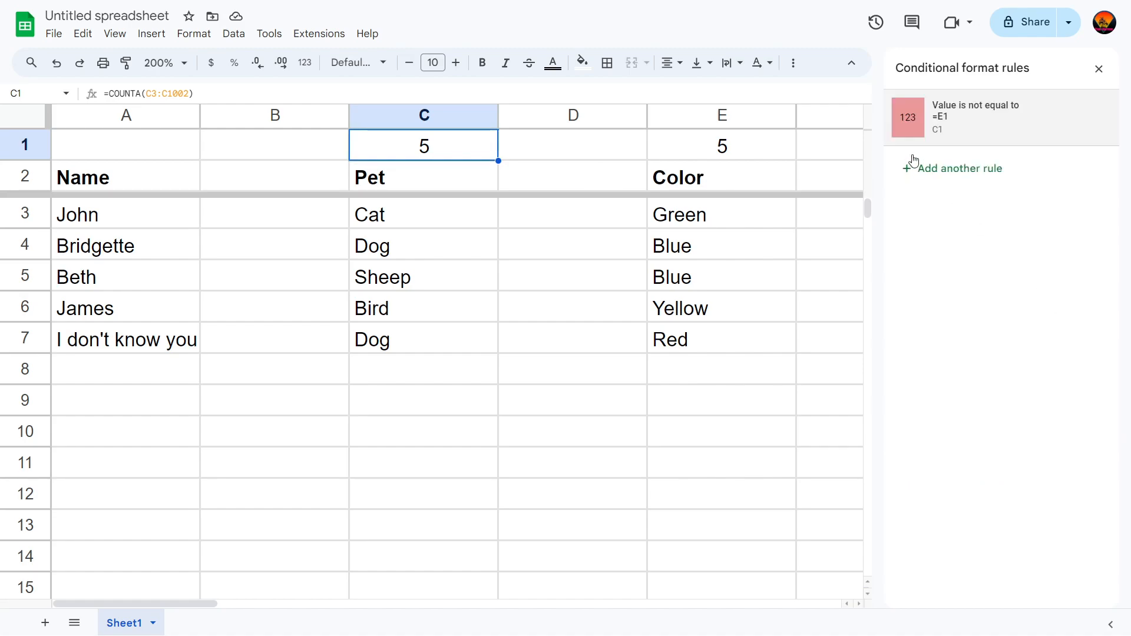
Review the conditional formatting rules on cells E1 and C1, and close the rules.
click(729, 157)
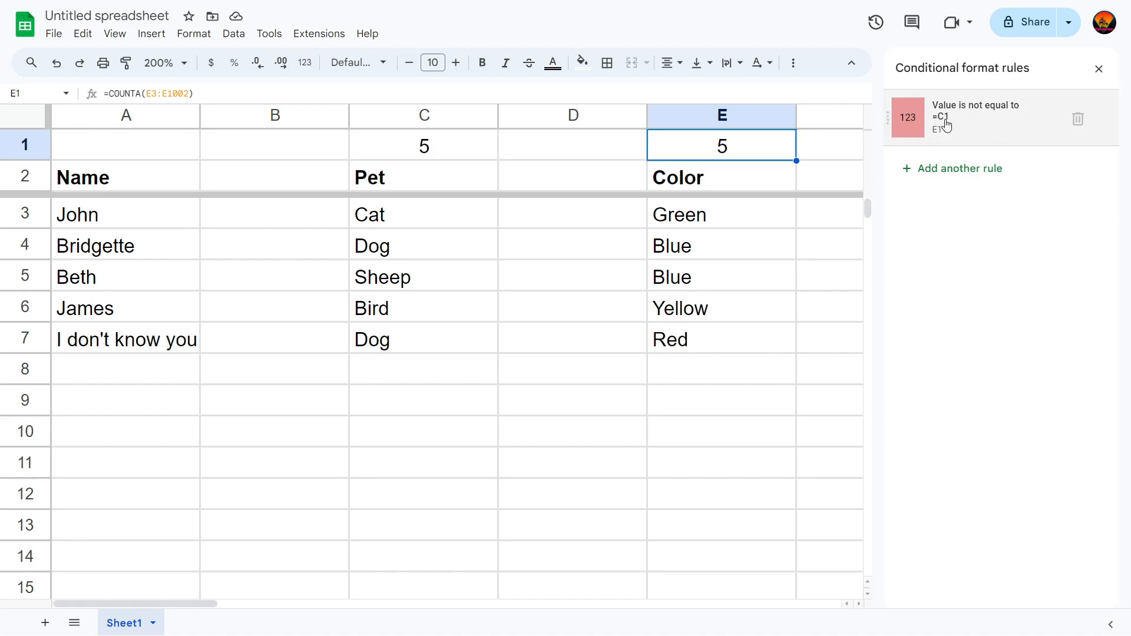
click(429, 151)
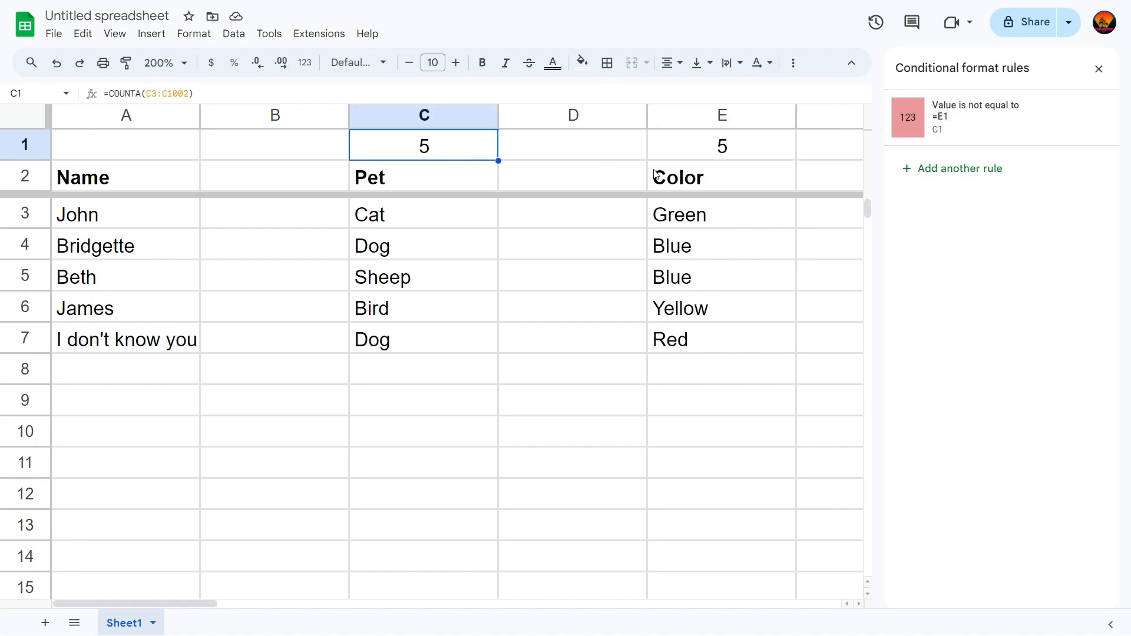
mouse_move(955, 128)
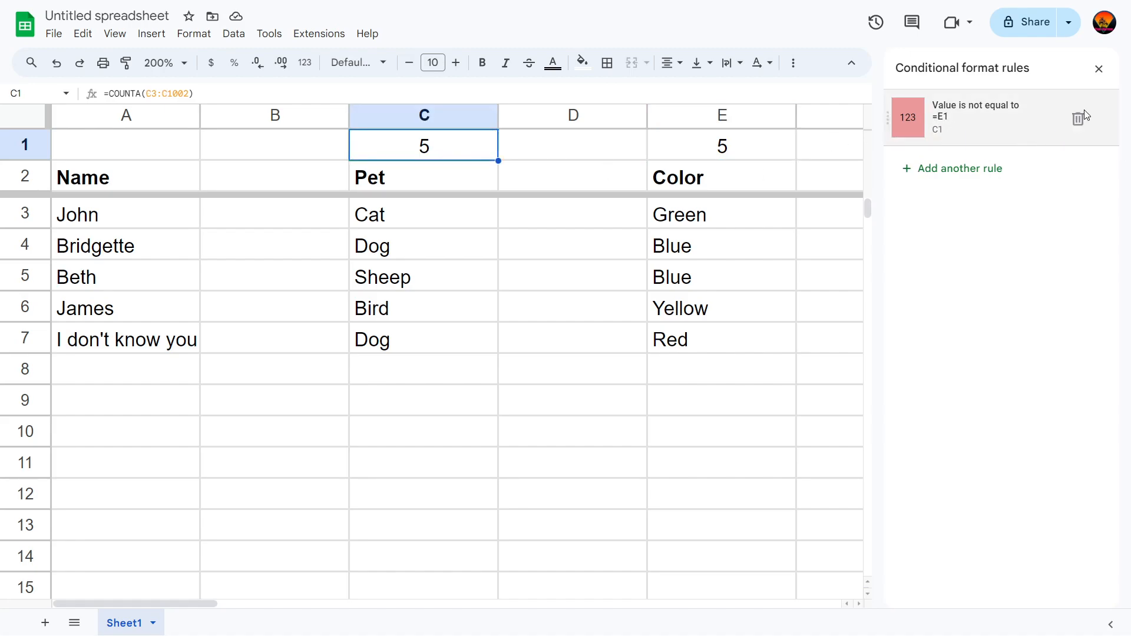
click(1099, 68)
click(842, 404)
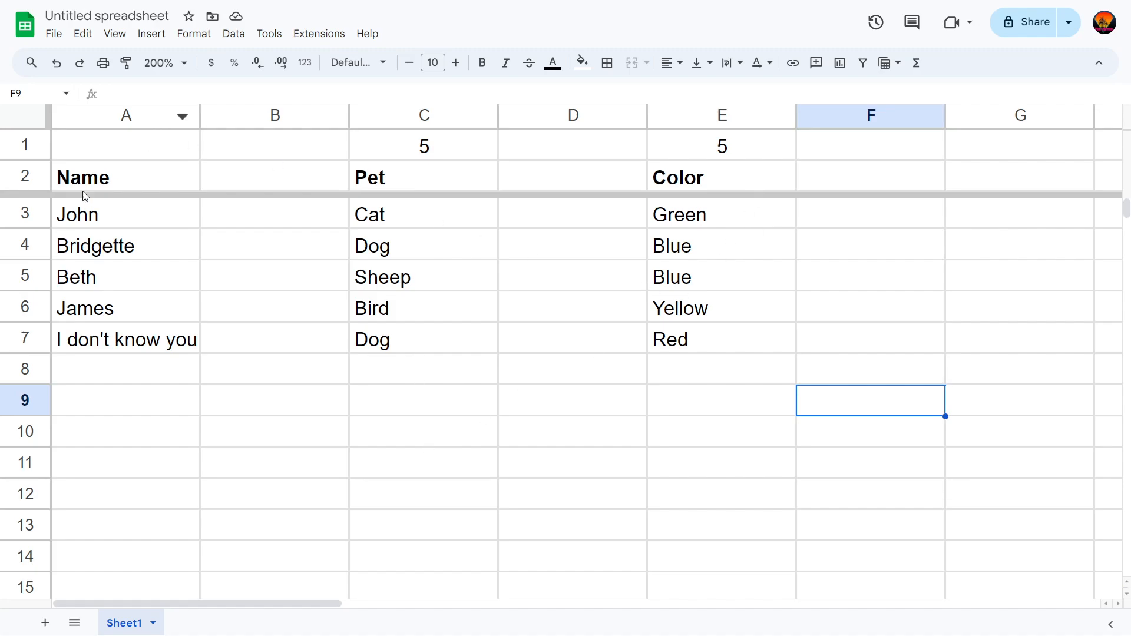
Copy the sample data in A3:E7 and paste it directly below, starting at A8.
drag(86, 224, 748, 338)
key(ctrl+c)
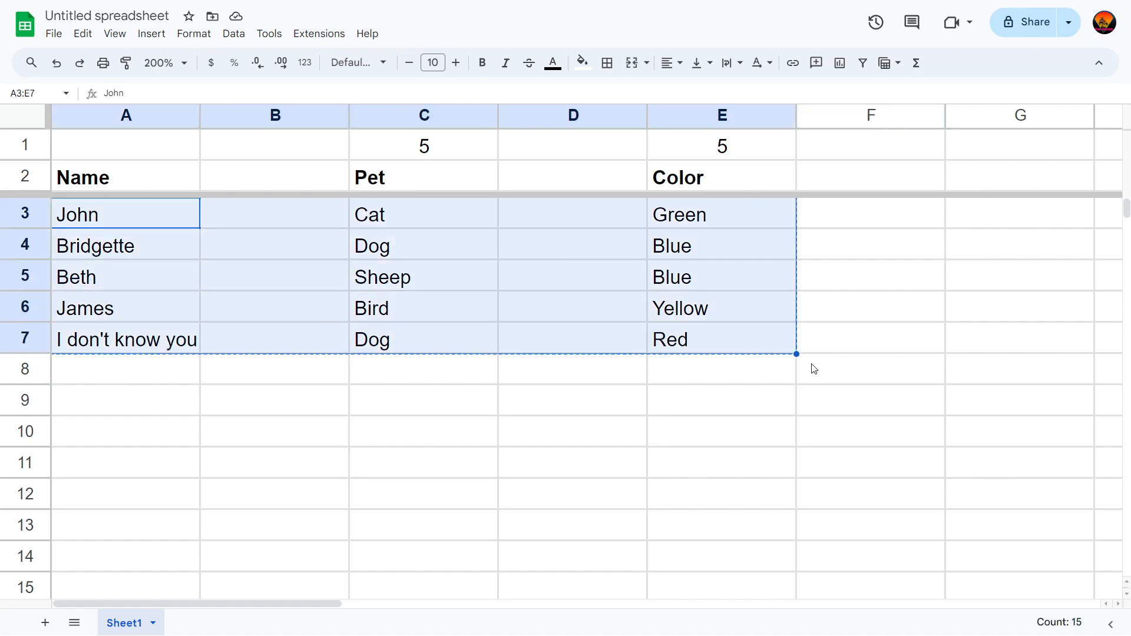
key(Down)
key(Down)
key(Down)
key(Down)
key(Down)
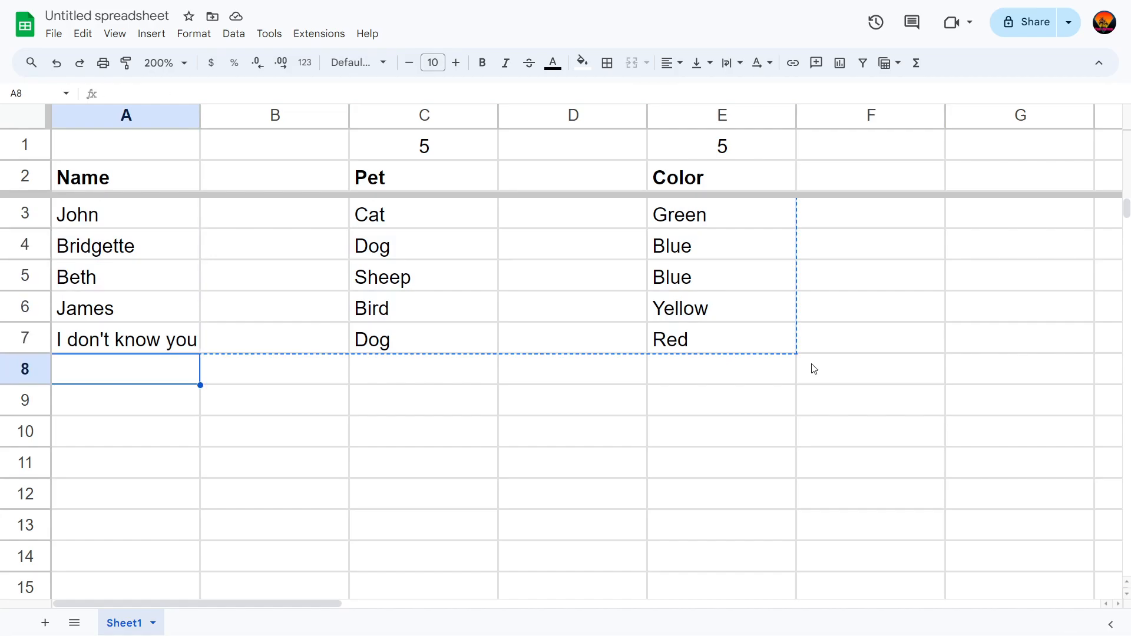
key(ctrl+v)
Paste the copied five rows two more times, starting at A13 and A18.
key(Down)
key(Down)
key(Down)
key(Down)
key(Down)
key(ctrl+v)
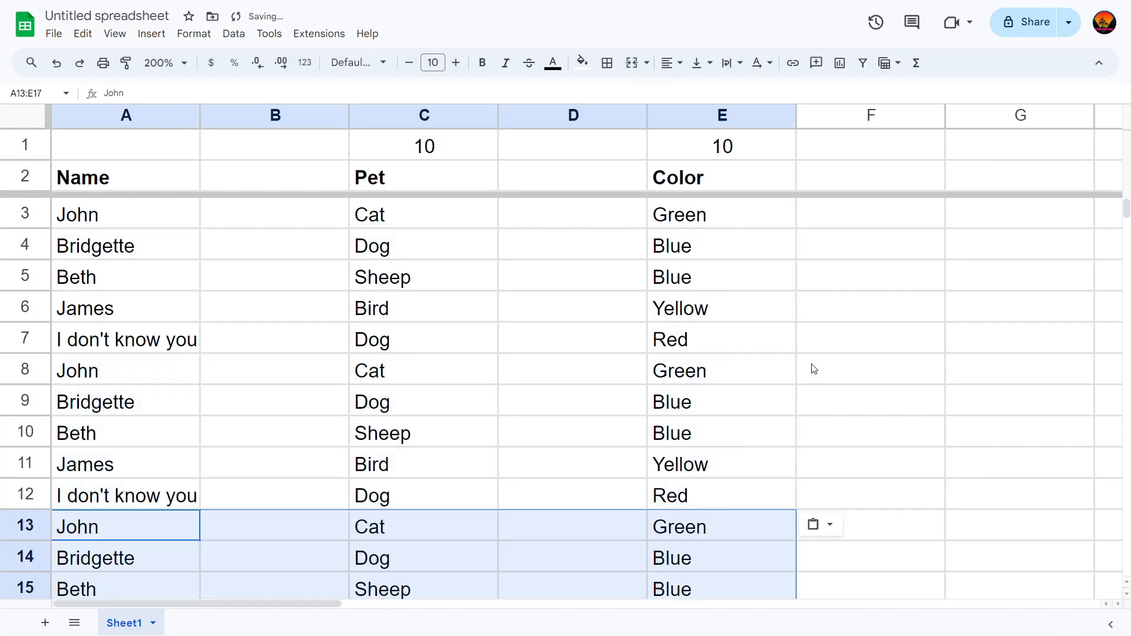
key(Down)
key(Down)
key(Down)
key(Down)
key(Down)
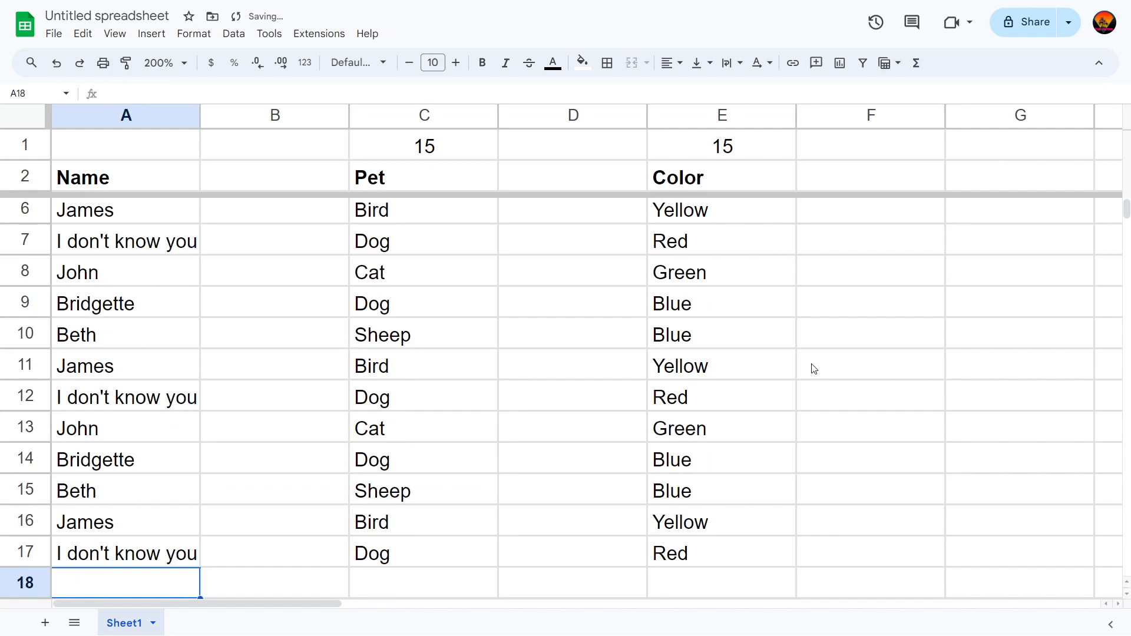
key(ctrl+v)
Copy all the data in A3:E22 and paste it below, starting at A23 and A43.
key(ctrl+Up)
key(Down)
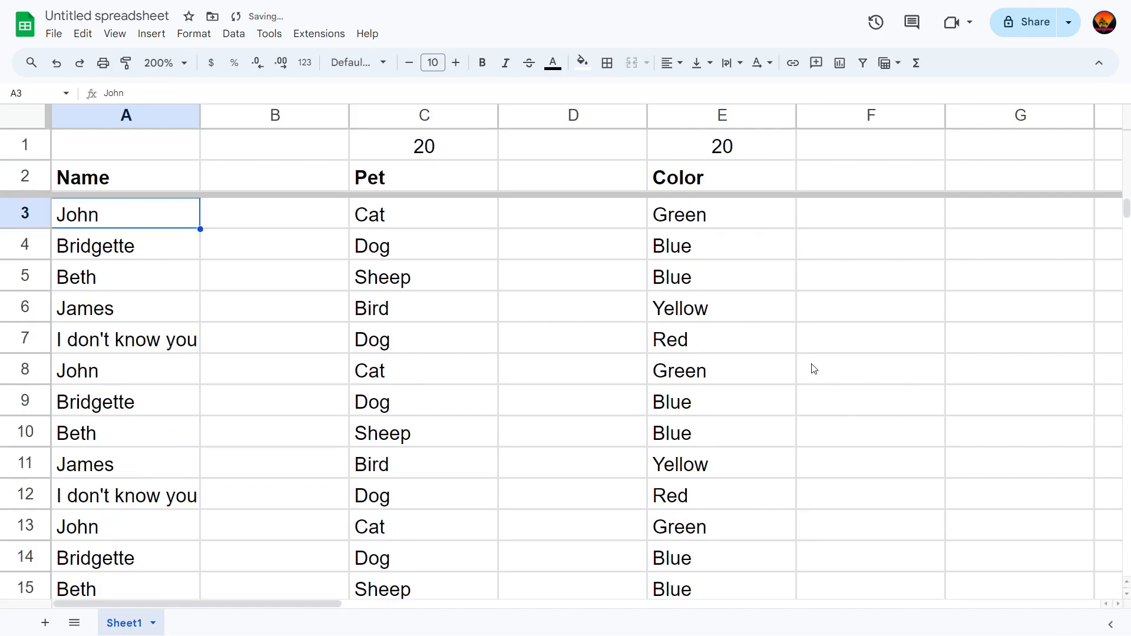
key(ctrl+shift+Right)
key(ctrl+shift+Right)
key(ctrl+shift+Down)
key(ctrl+c)
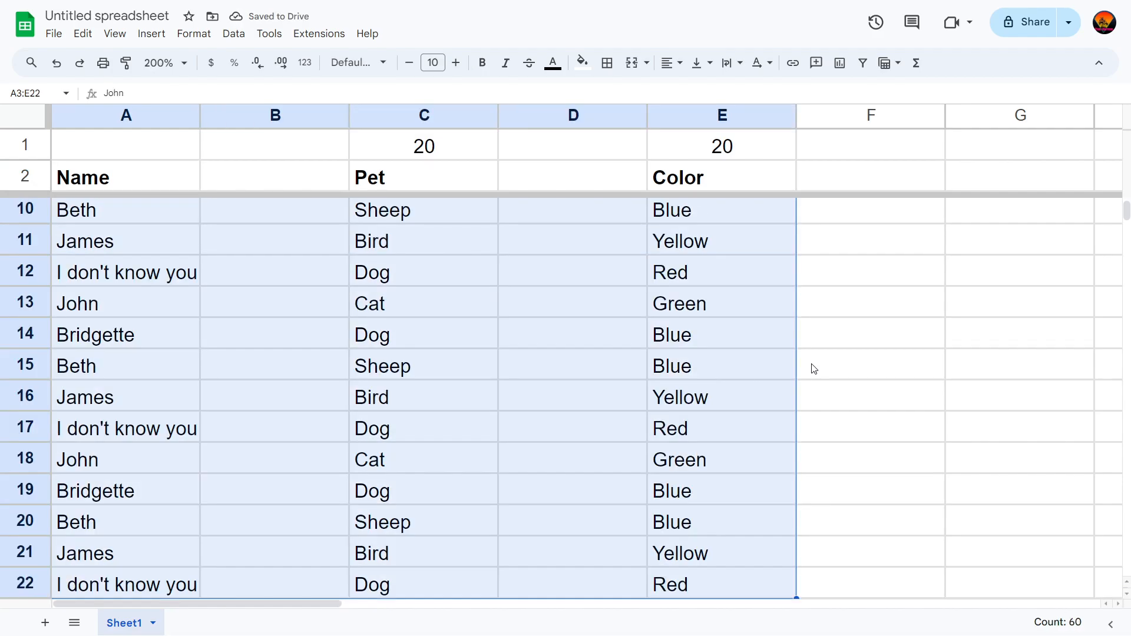
key(ctrl+Down)
key(Down)
key(ctrl+v)
key(ctrl+Down)
key(Down)
key(ctrl+v)
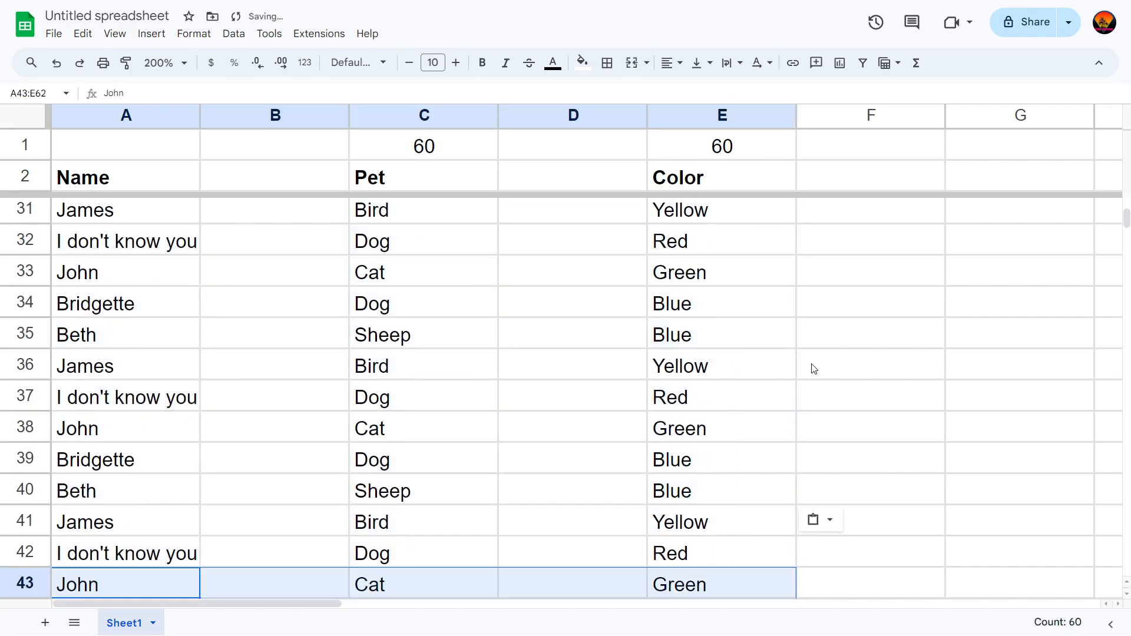
Paste the copied twenty rows once more starting at A63, and return to the first data row.
key(Down)
key(ctrl+Down)
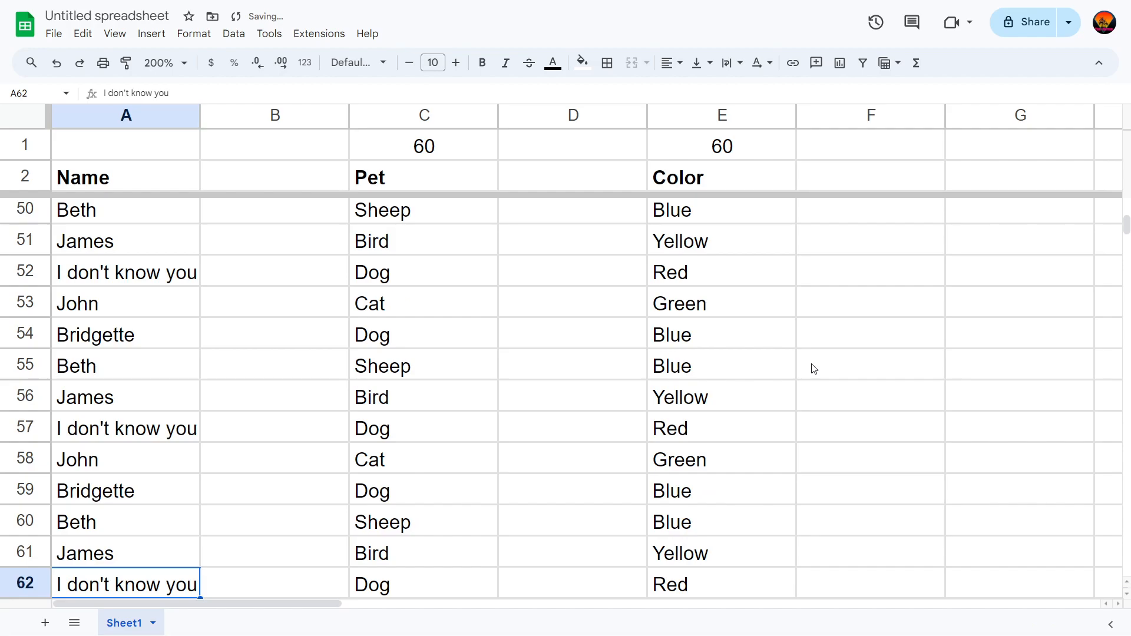
key(Down)
key(ctrl+v)
key(ctrl+Up)
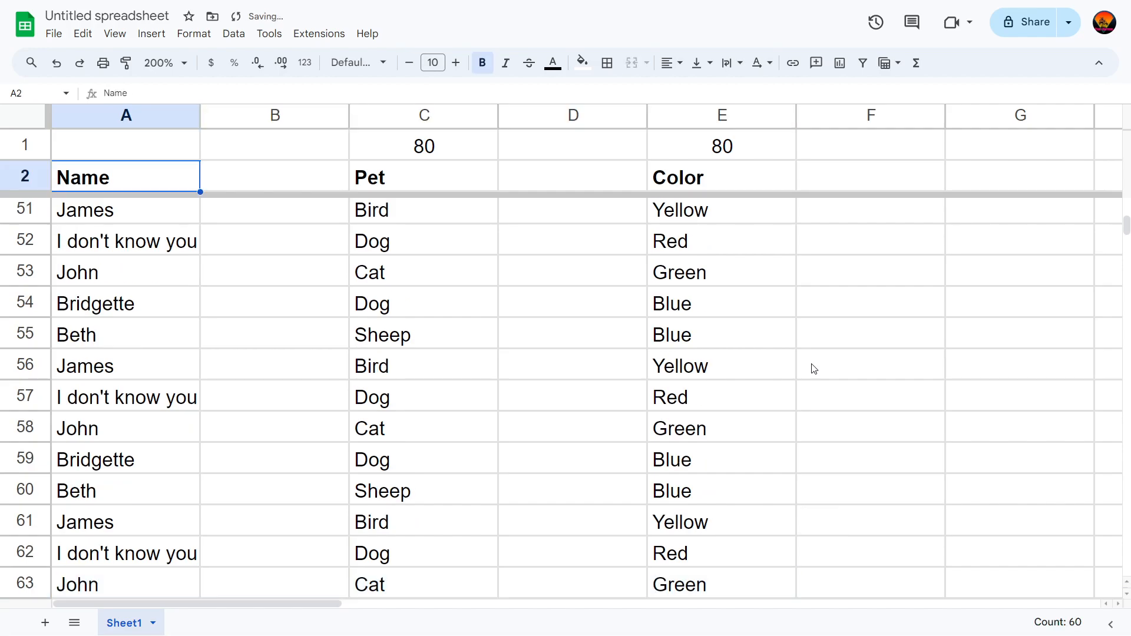
key(Down)
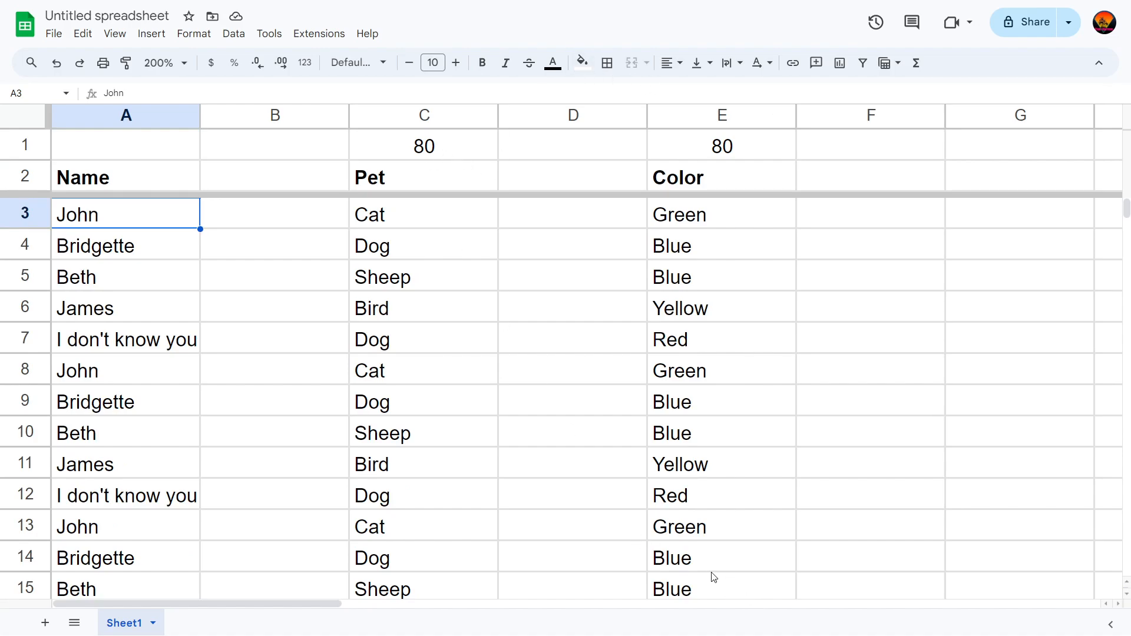
Test the count formatting by clearing Color cells E14, E22, E23, E24 and E26.
click(725, 563)
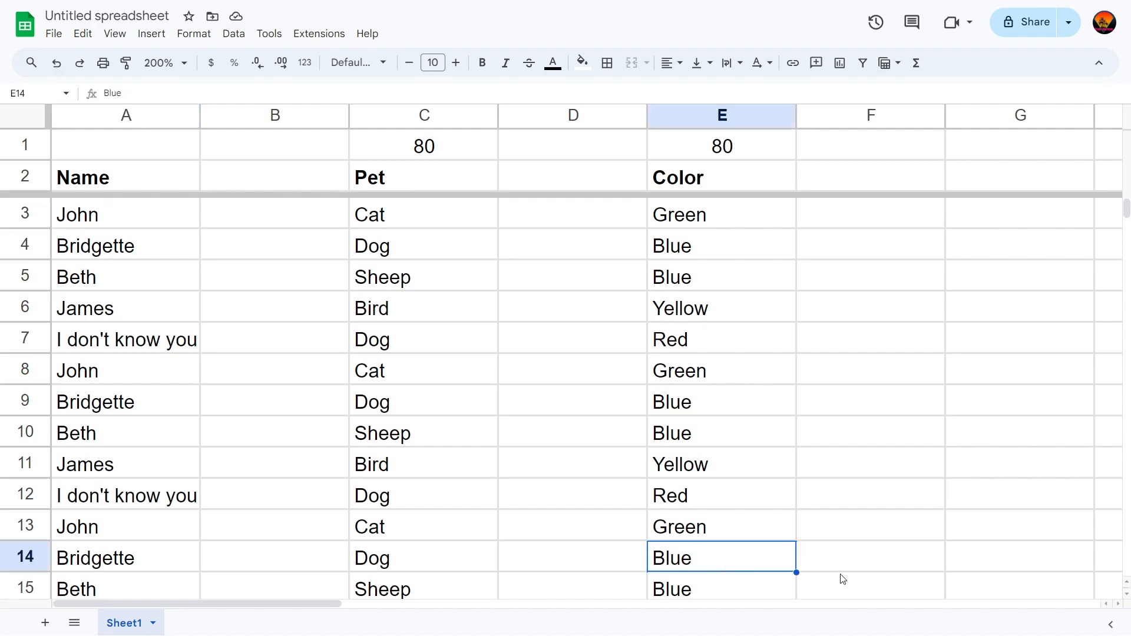
key(Delete)
key(Down)
key(Down)
key(Down)
key(Down)
key(Down)
key(Down)
key(Down)
key(Down)
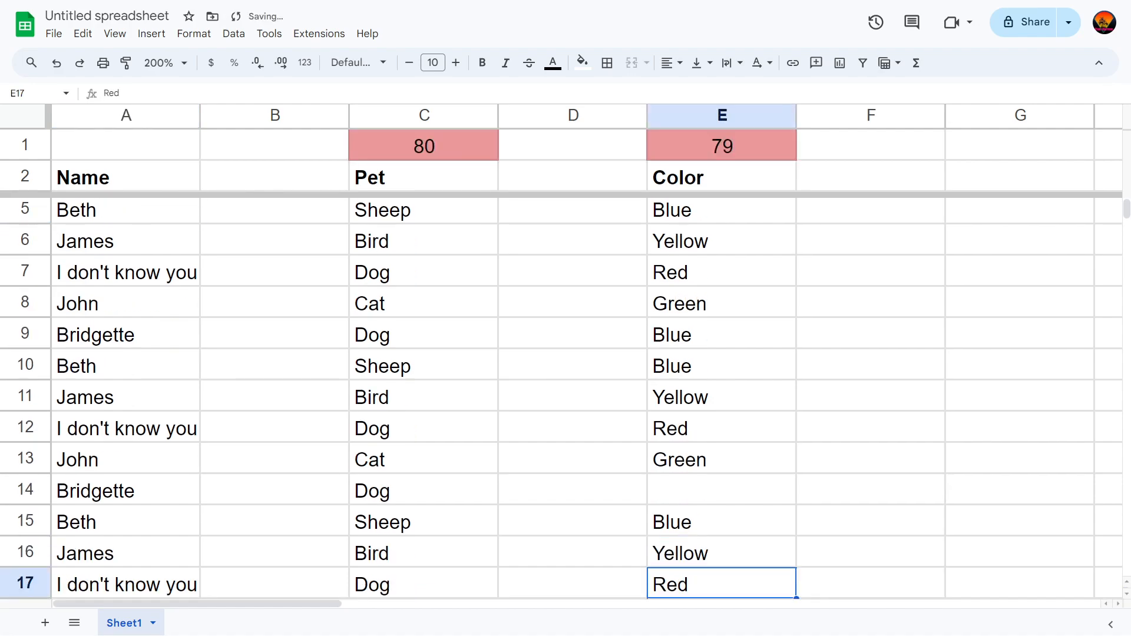
key(Delete)
key(Down)
key(Delete)
key(Down)
key(Delete)
key(Down)
key(Down)
key(Delete)
Clear further Color cells E31, E37, E41 and E43, and return to the first data rows.
key(Down)
key(Down)
key(Down)
key(Down)
key(Down)
key(Delete)
key(Down)
key(Down)
key(Down)
key(Down)
key(Down)
key(Down)
key(Delete)
key(Down)
key(Down)
key(Down)
key(Down)
key(Delete)
key(Down)
key(Down)
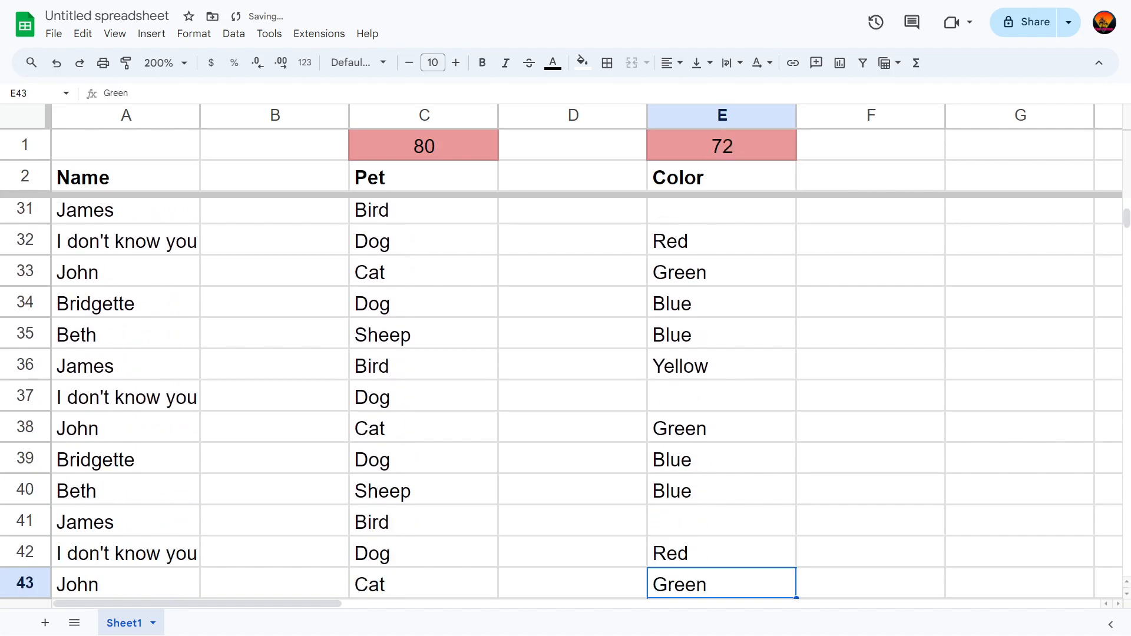
key(Delete)
key(Down)
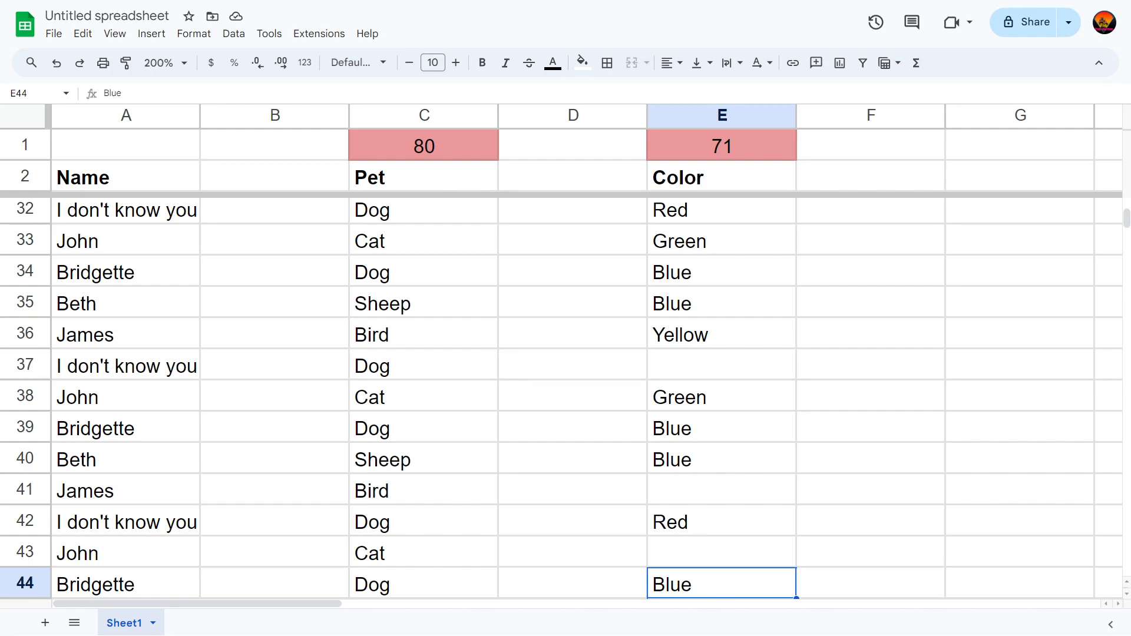
scroll(523, 278, up, 15)
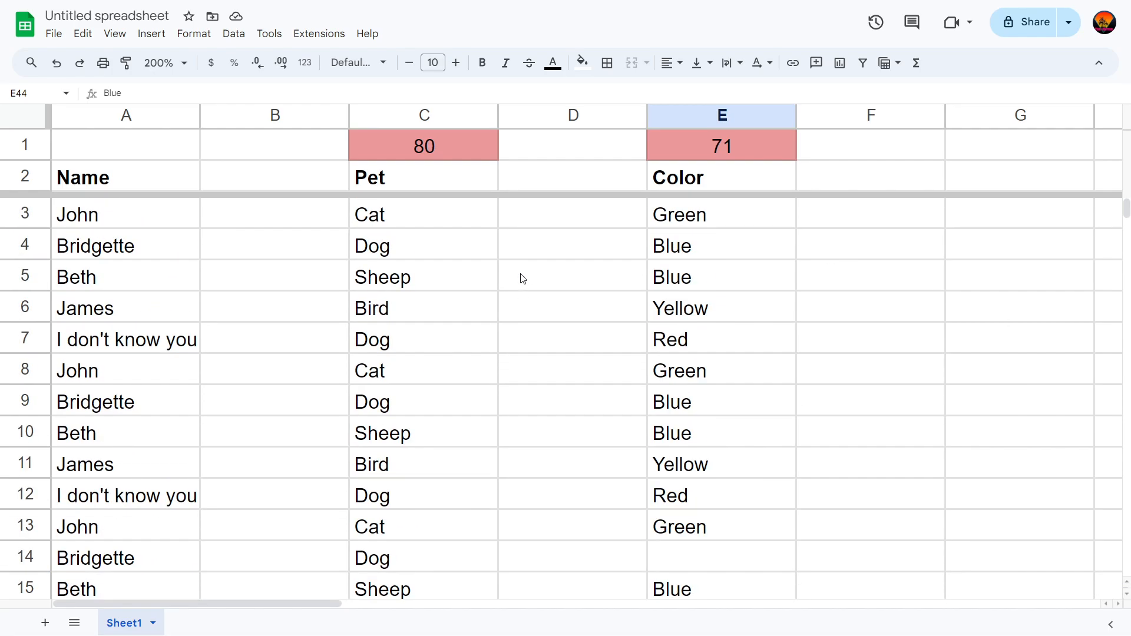
Undo all the test deletions in the Color column back to cell E14.
click(560, 462)
key(ctrl+z)
key(ctrl+z)
key(ctrl+z)
key(ctrl+z)
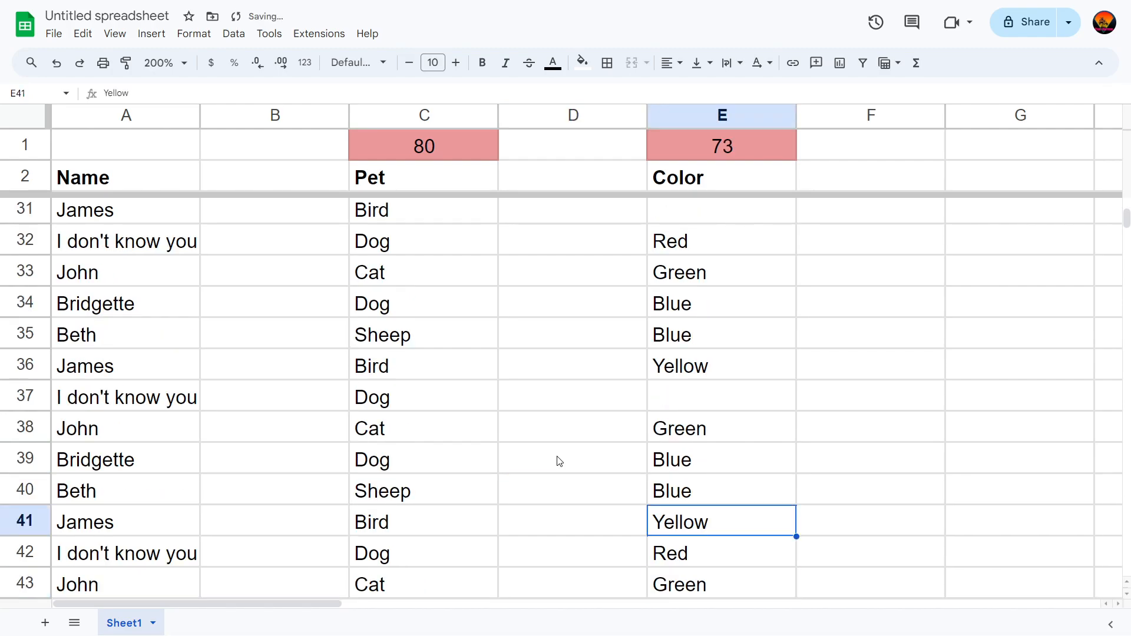
key(ctrl+z)
key(ctrl+z)
key(ctrl+z)
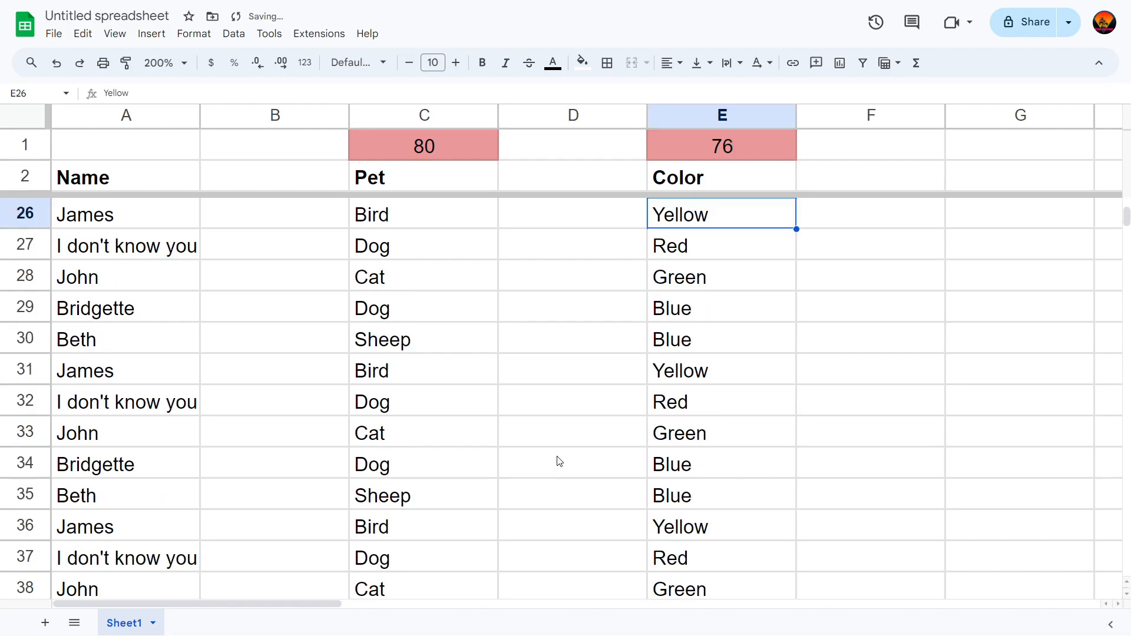
key(ctrl+z)
key(ctrl+z)
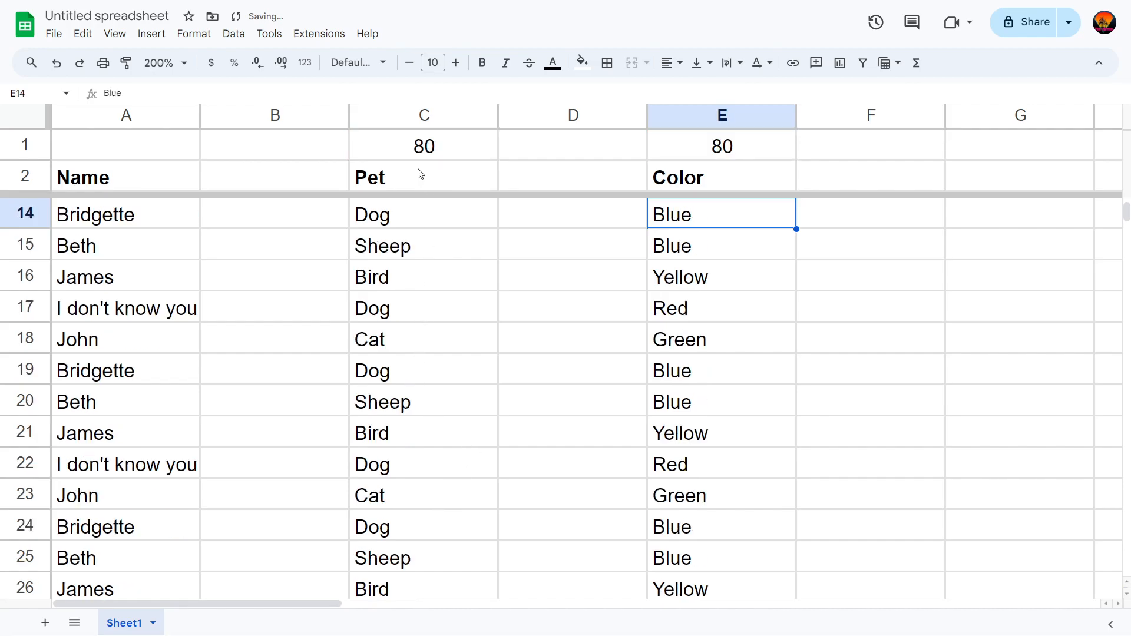
Open the existing conditional formatting rule of cell C1 for editing.
click(415, 151)
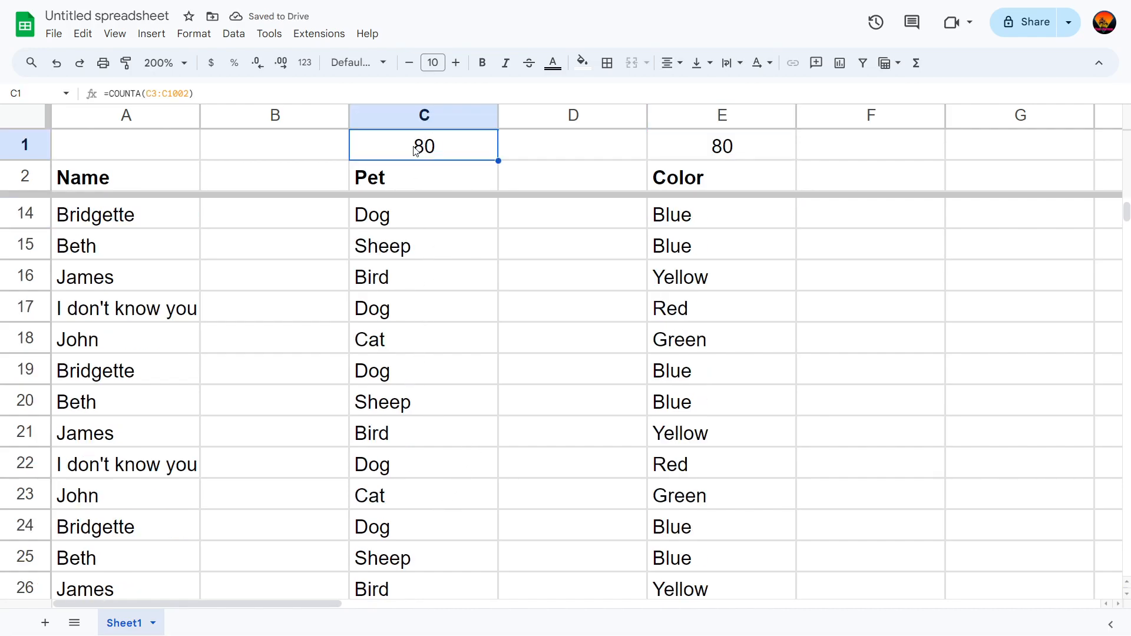
right_click(415, 151)
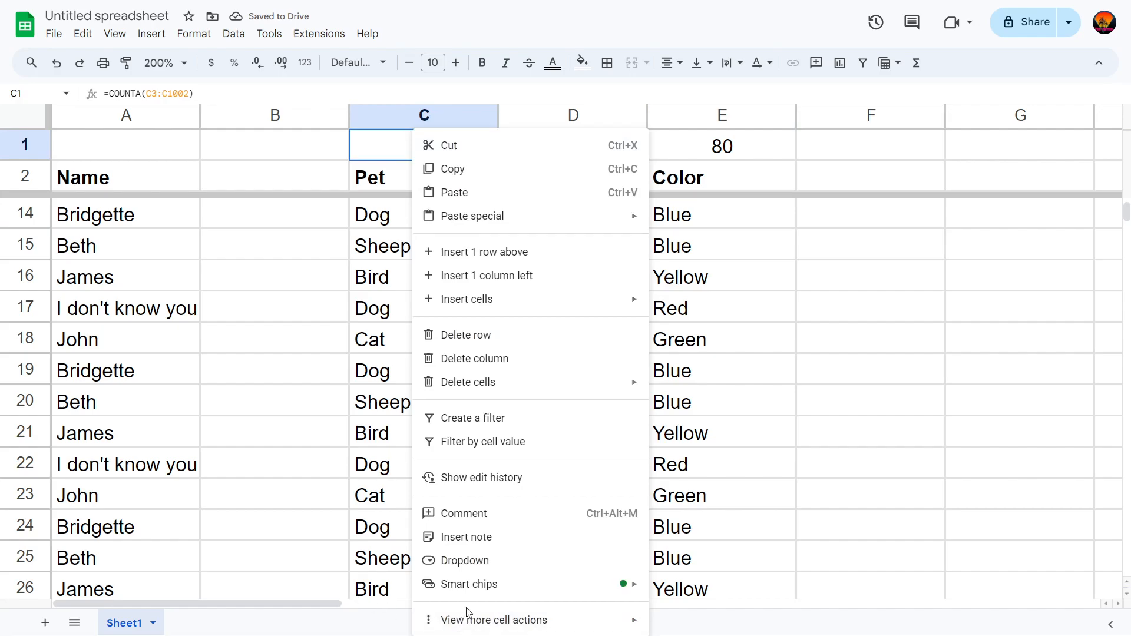
mouse_move(475, 619)
click(721, 490)
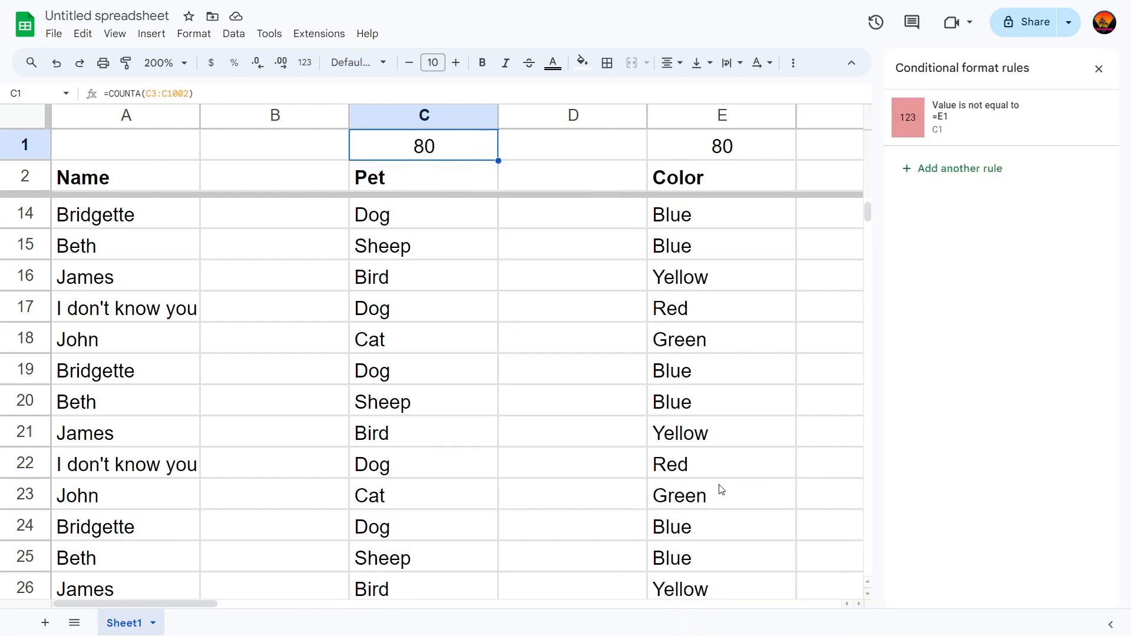
click(948, 130)
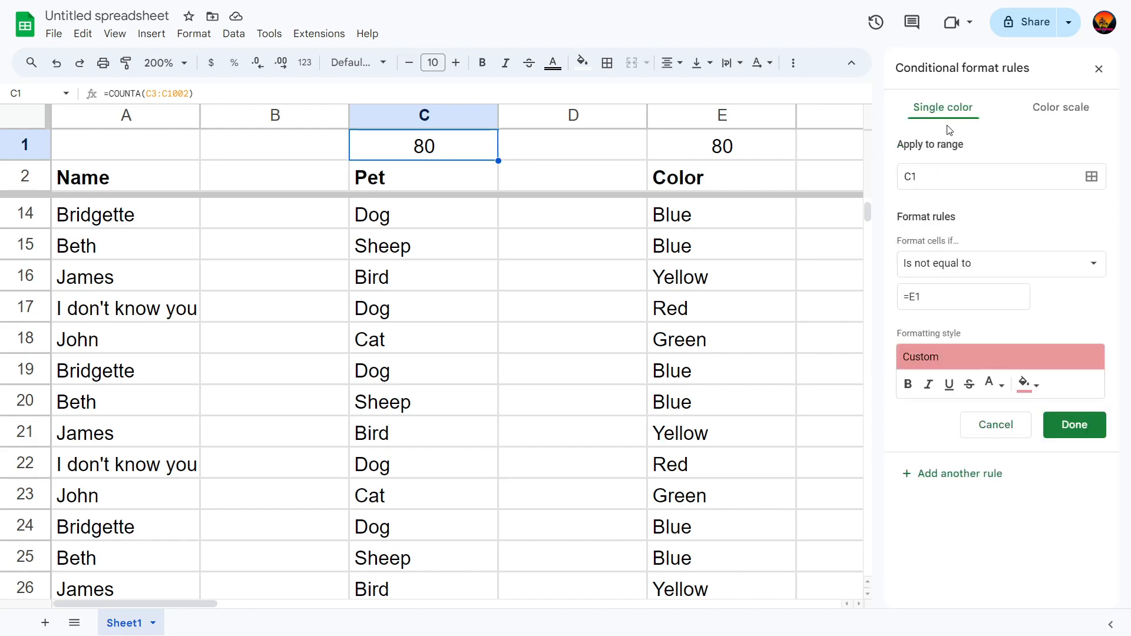
Add another conditional formatting rule to C1 that fills the cell light green when its value is equal to =E1.
click(959, 475)
click(962, 271)
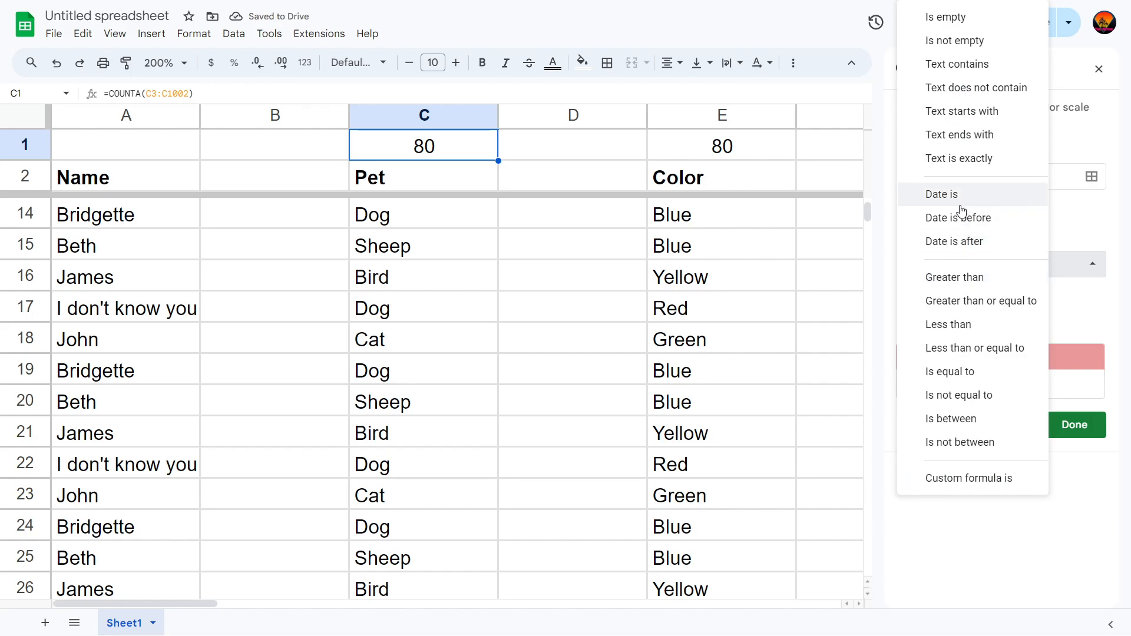
click(952, 372)
click(1026, 384)
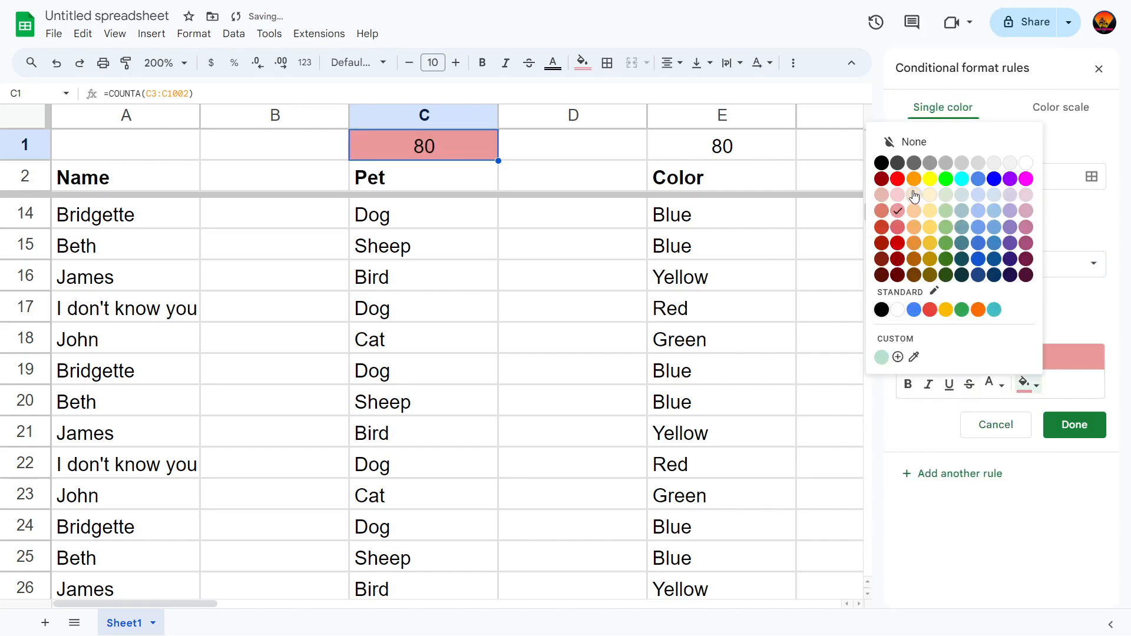
click(943, 217)
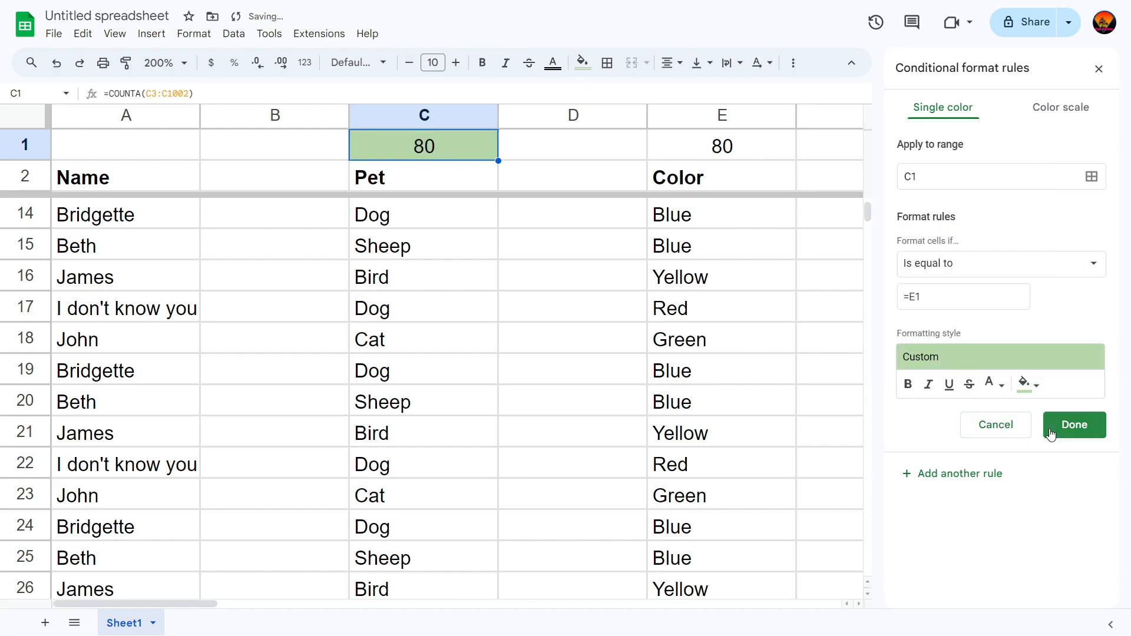
click(1065, 434)
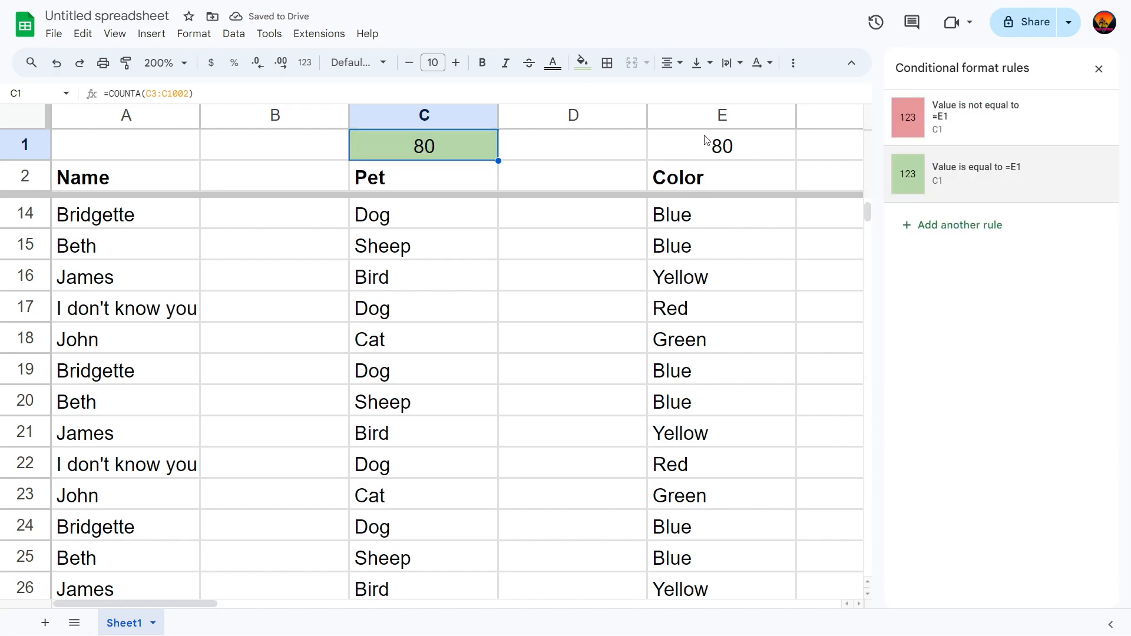
Add another conditional formatting rule to E1 with a light green fill when its value is equal to =C1, and close the rules.
click(697, 152)
click(945, 136)
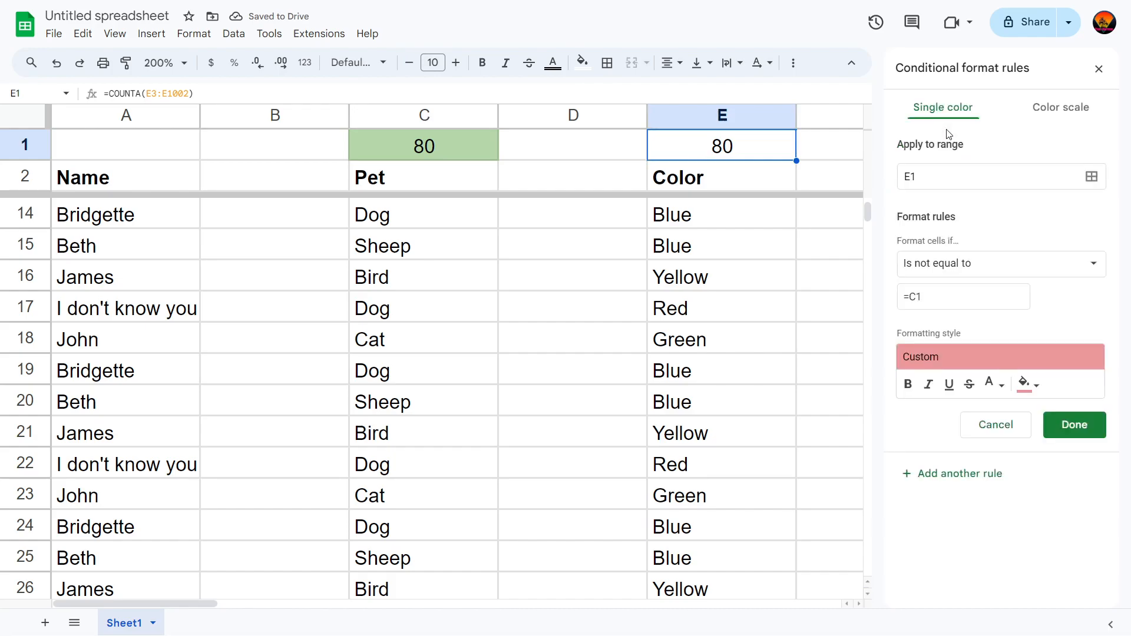
click(950, 475)
click(929, 268)
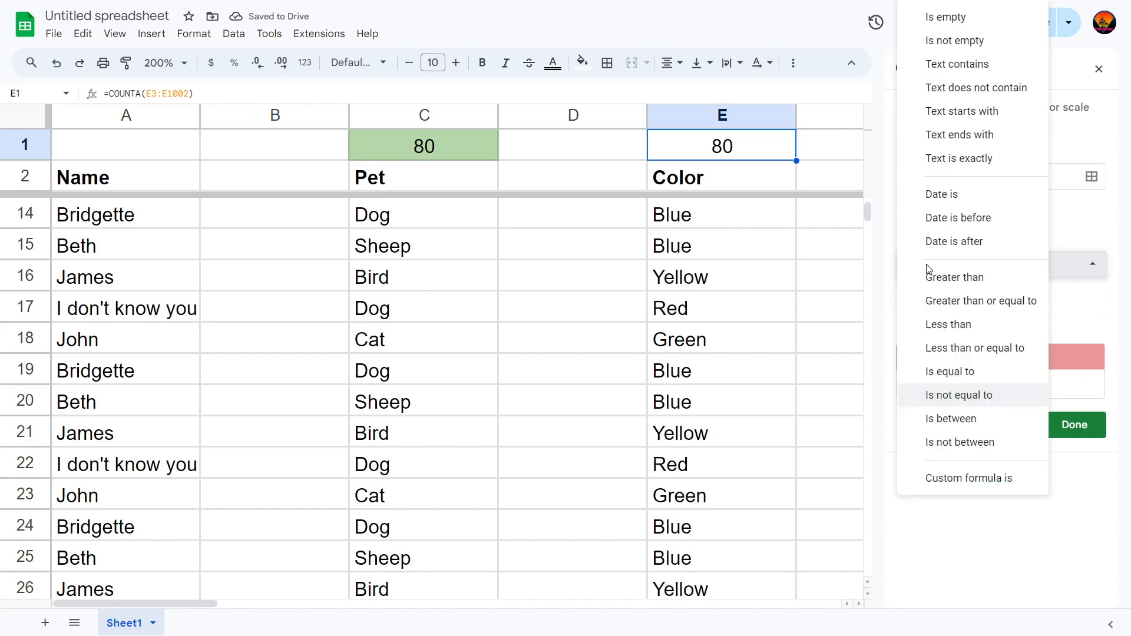
click(958, 380)
click(1025, 385)
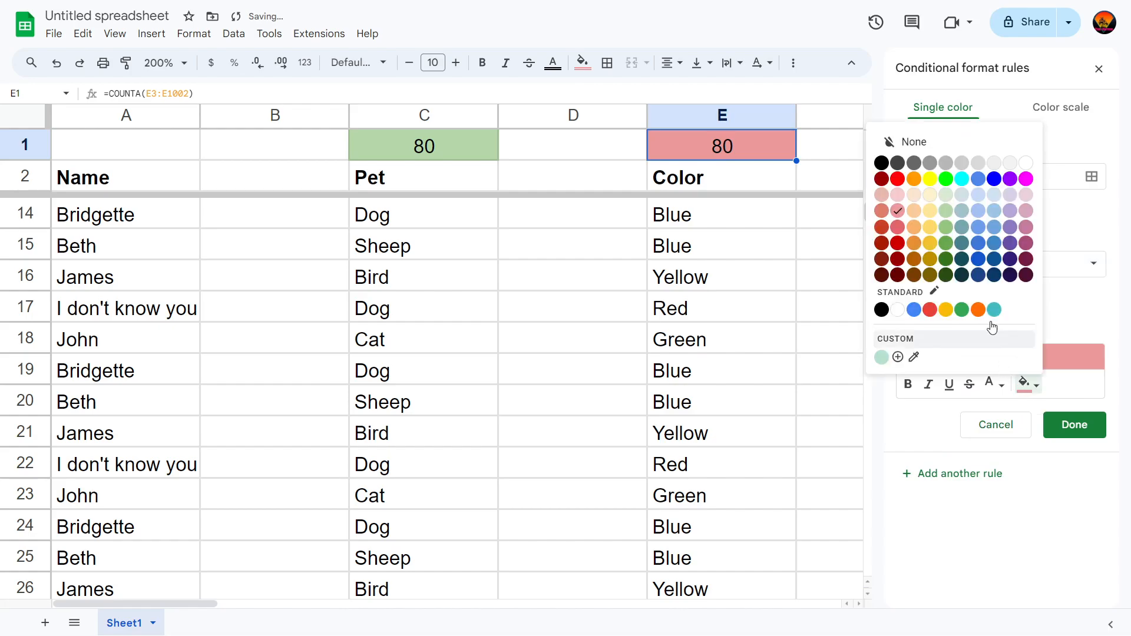
click(946, 211)
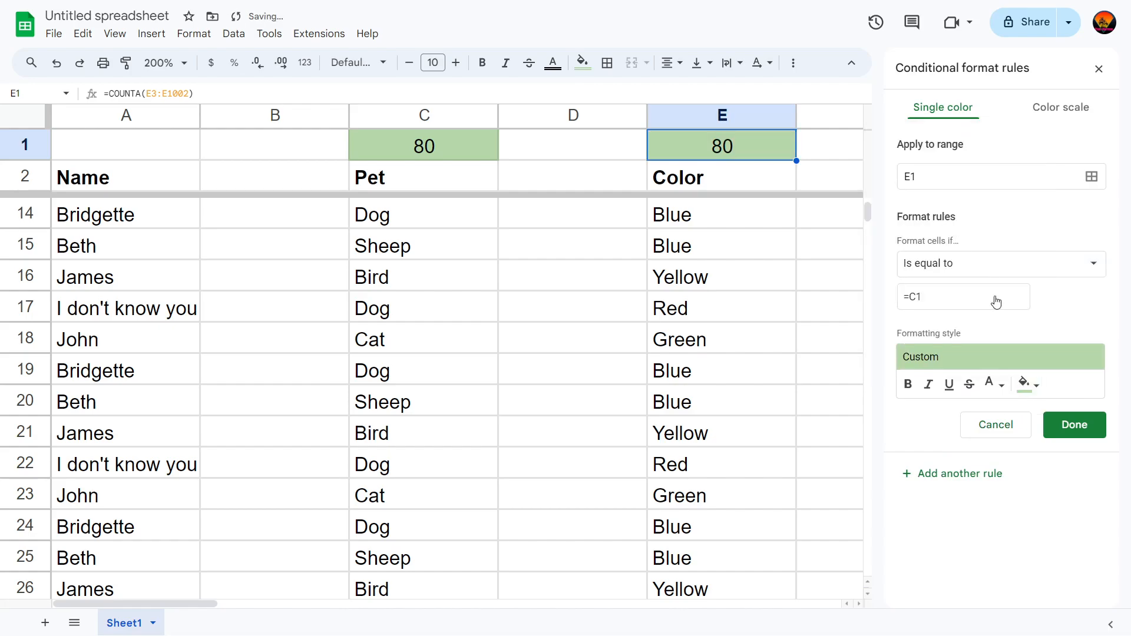
click(1056, 422)
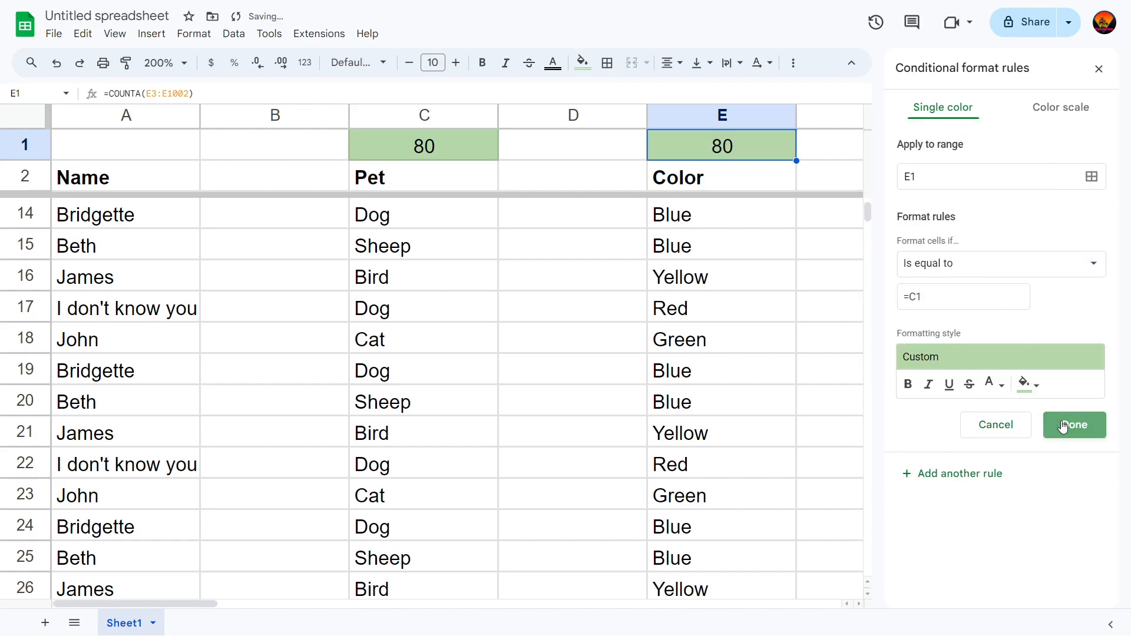
click(1095, 71)
Test the count formatting by clearing Color cell E11, and undo the deletion.
scroll(712, 255, up, 5)
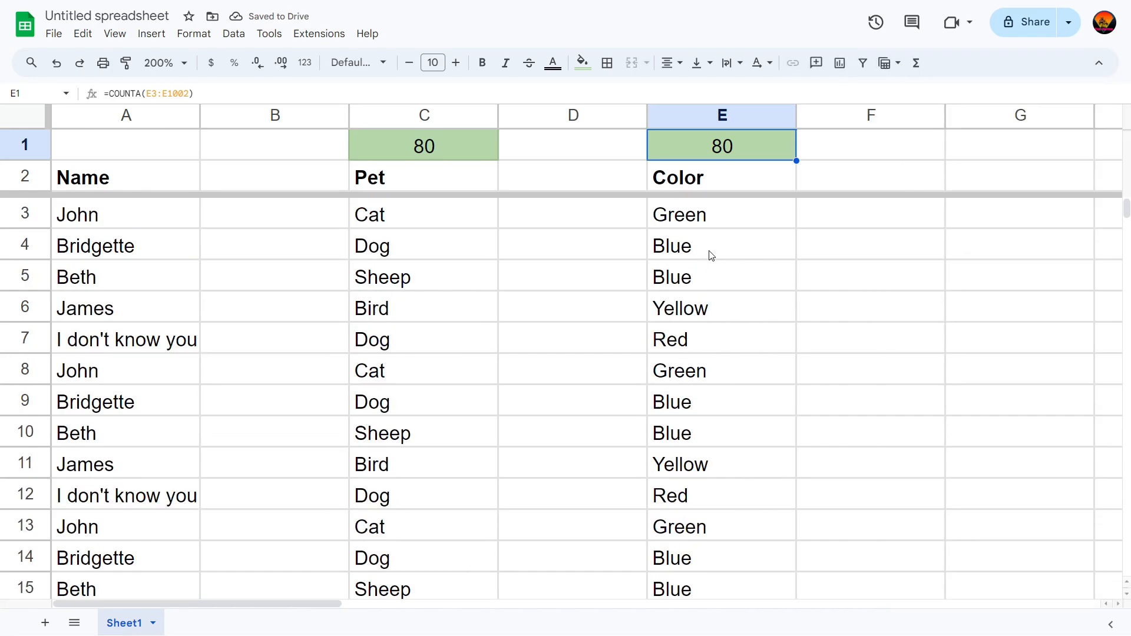
click(687, 450)
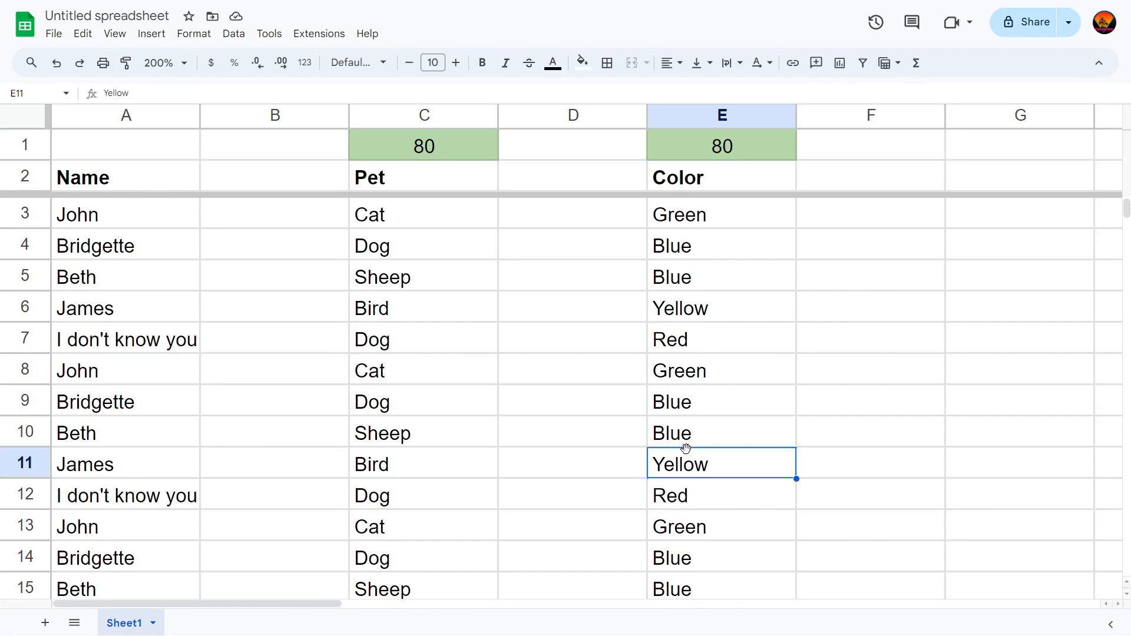
key(Delete)
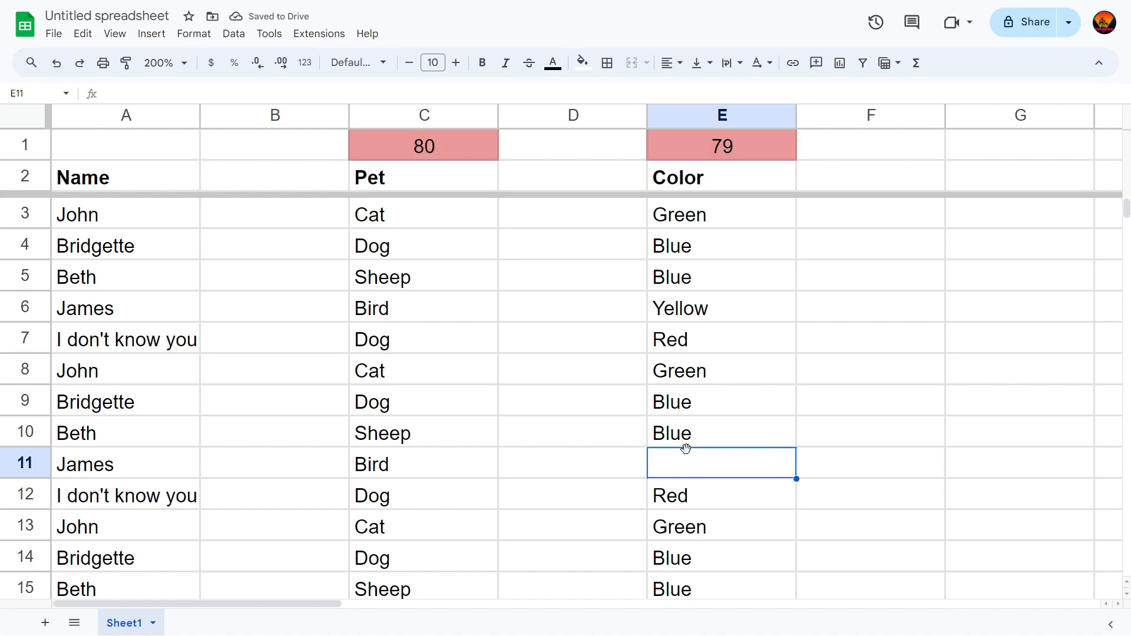
key(ctrl+z)
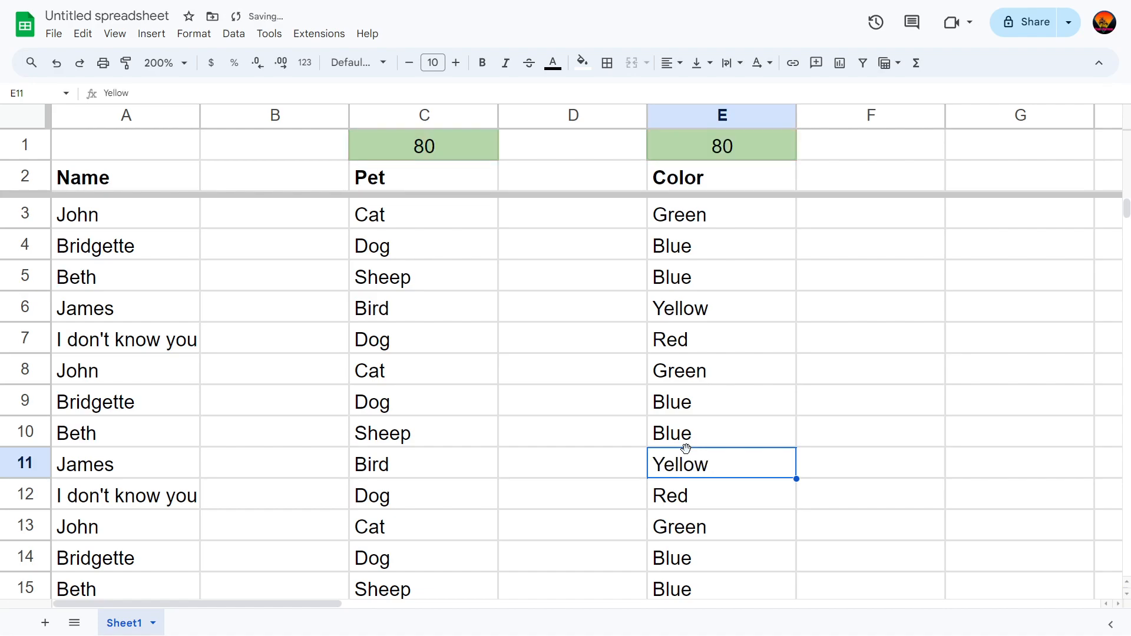